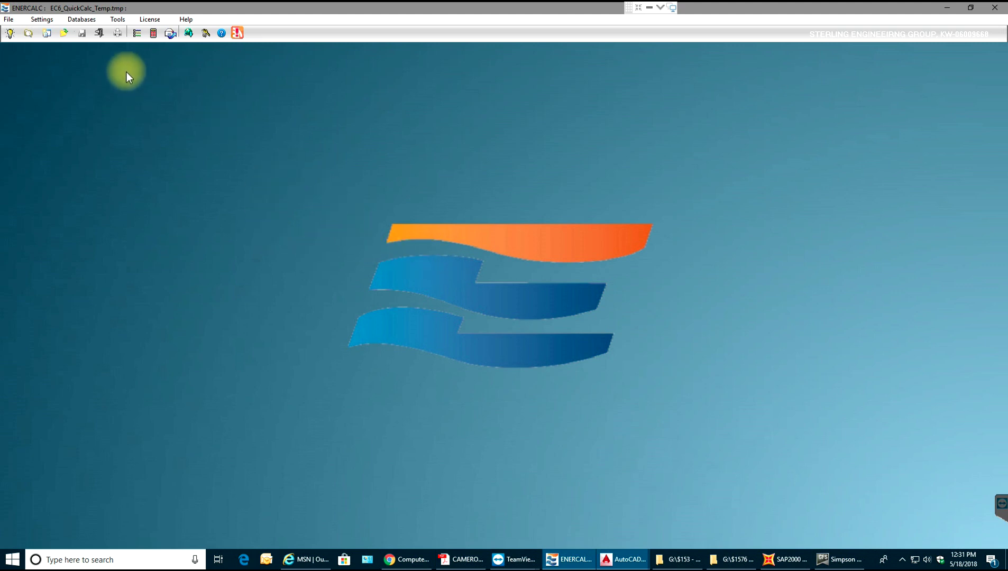
Open the File menu showing New Project, Open Project and Quick Calc.
{"action": "left_click", "coordinate": [8, 21]}
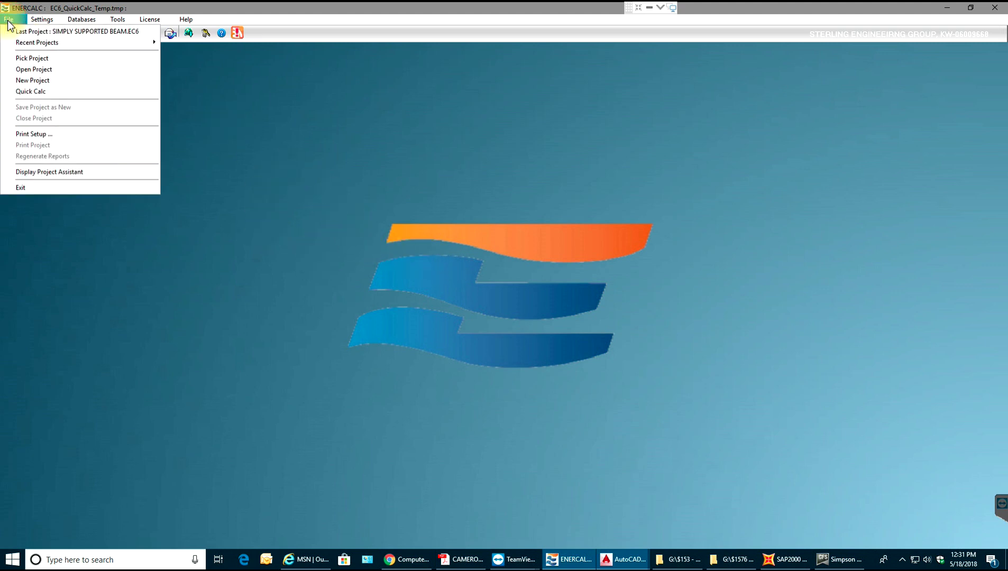
Save a new project as 'Continuous beam' in the ENERCALC Data Files folder.
{"action": "left_click", "coordinate": [52, 80]}
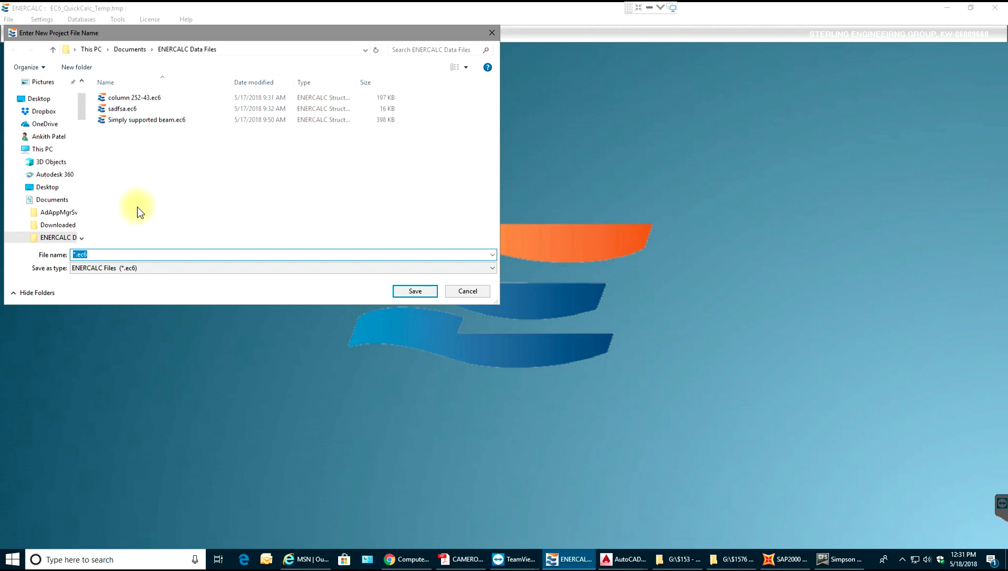
{"action": "left_click", "coordinate": [140, 120]}
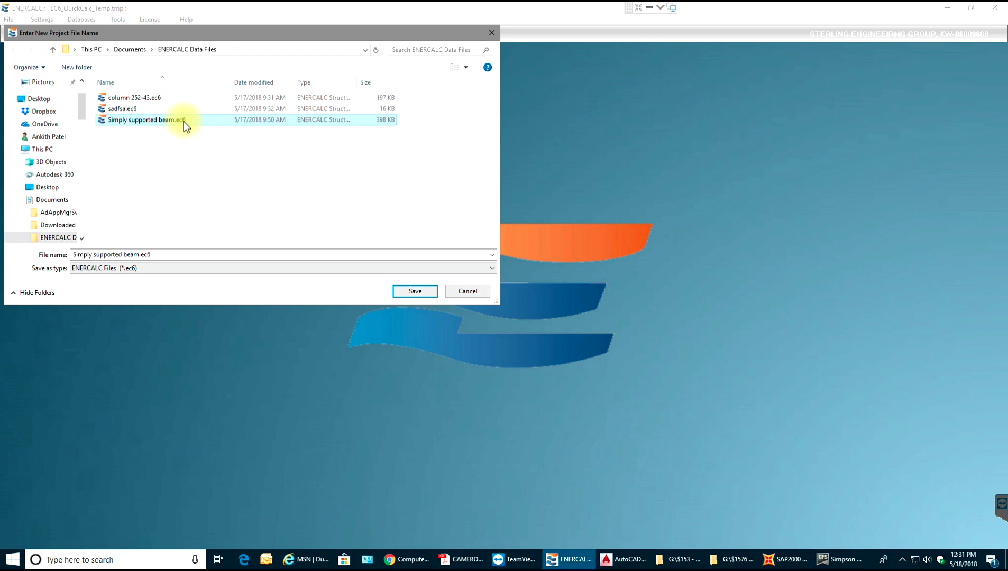
{"action": "left_click", "coordinate": [184, 254]}
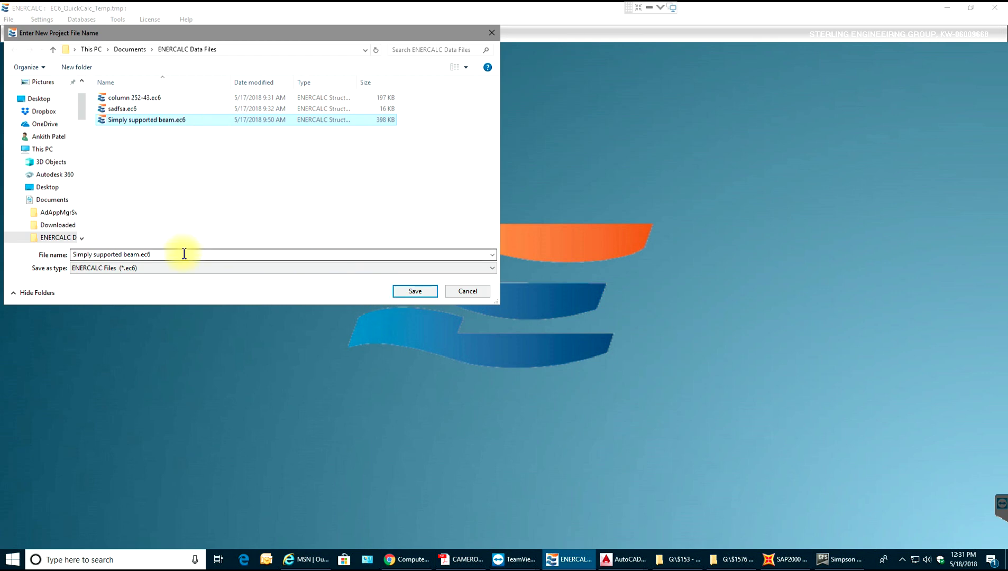
{"action": "left_click", "coordinate": [184, 254]}
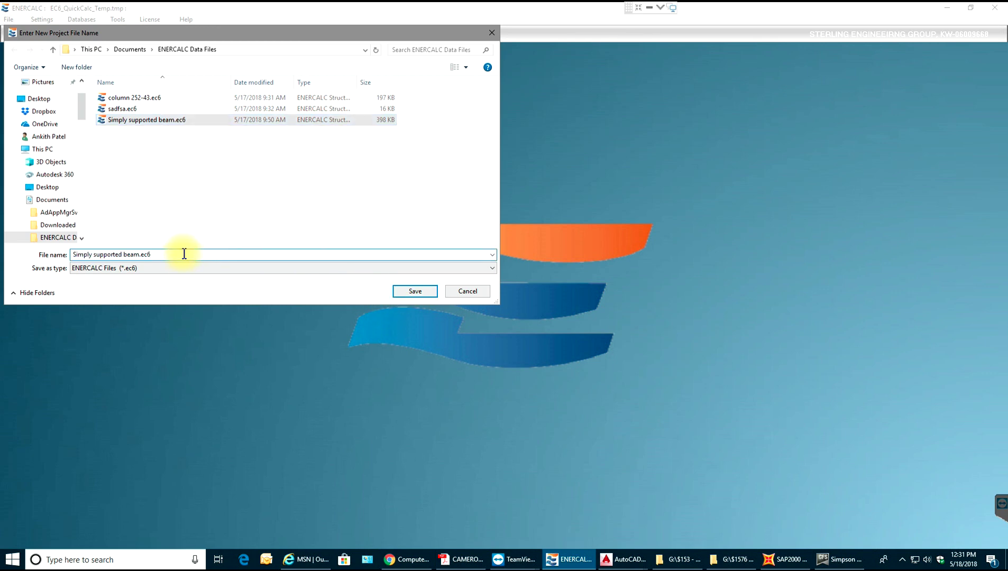
{"action": "left_click_drag", "start_coordinate": [184, 254], "coordinate": [54, 265]}
{"action": "type", "text": "C"}
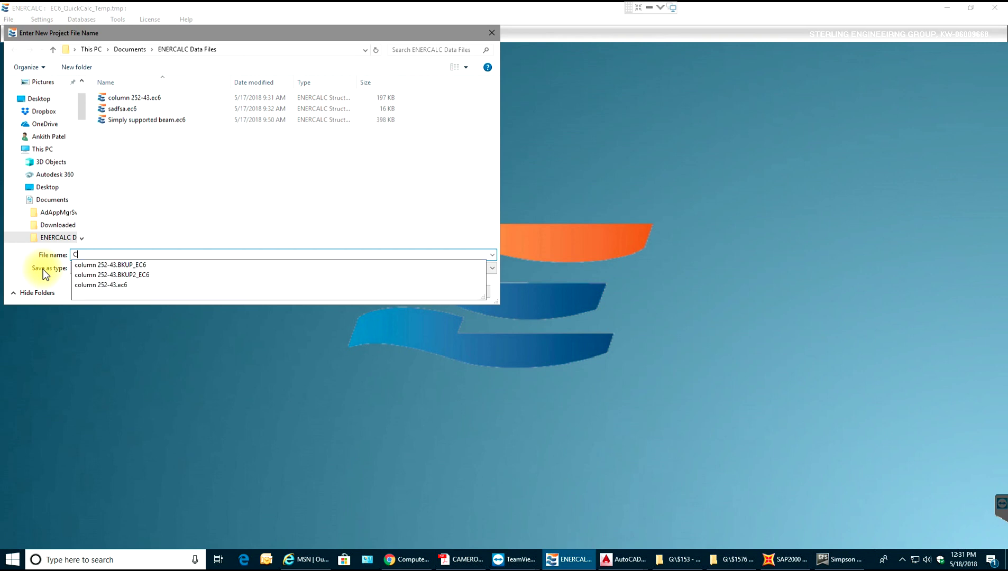
{"action": "type", "text": "ontinuous "}
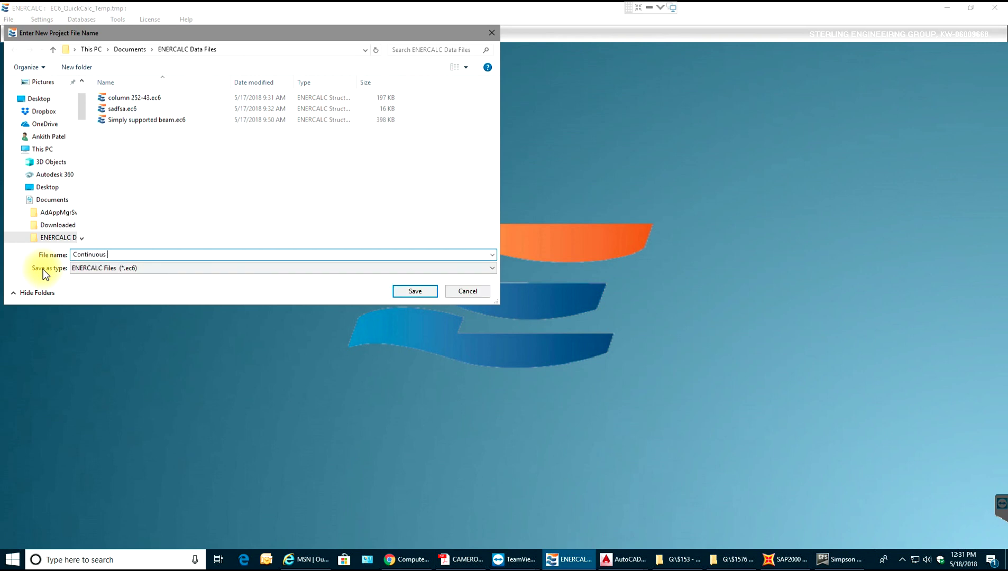
{"action": "type", "text": "beam"}
{"action": "left_click", "coordinate": [412, 291]}
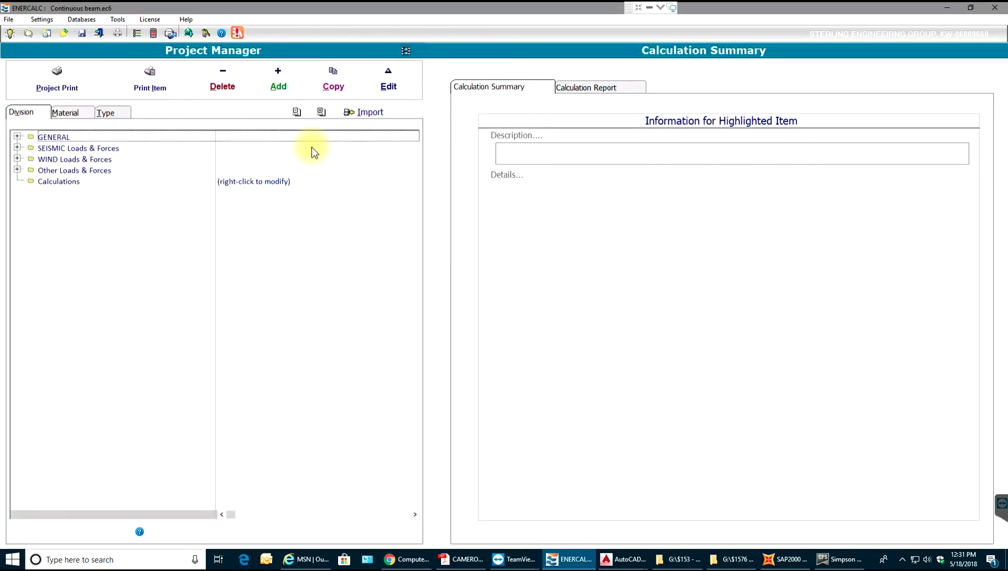
With the Calculations division selected, bring up the list of calculation types to insert.
{"action": "left_click", "coordinate": [53, 182]}
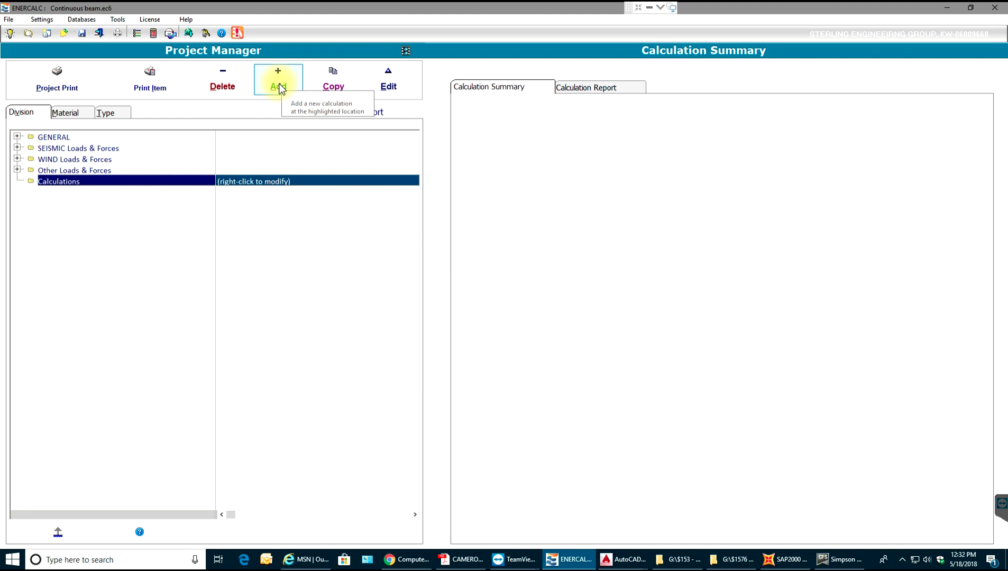
{"action": "left_click", "coordinate": [280, 88]}
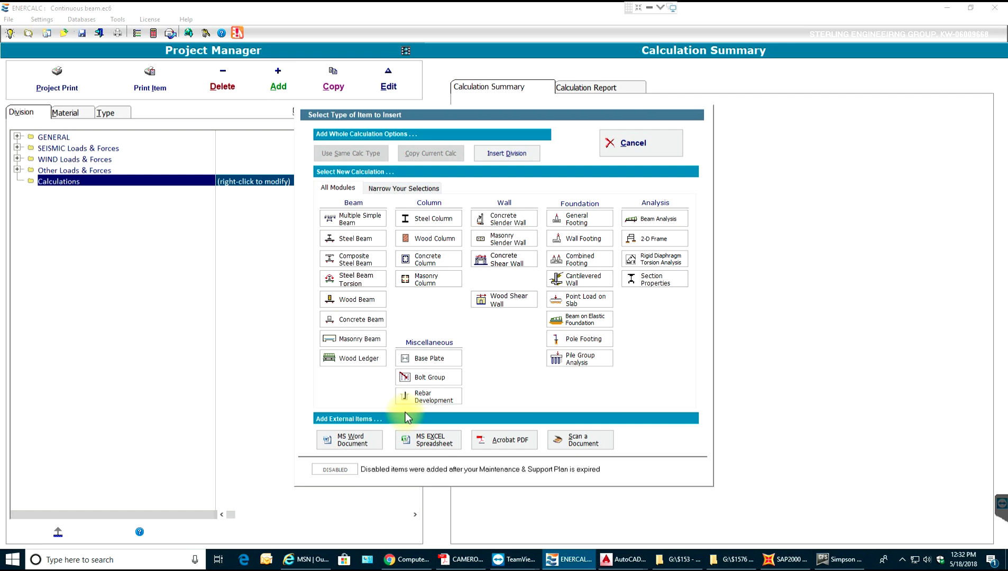
Insert a Wood Beam calculation and clear its '--None--' description for 'Continuous Beam'.
{"action": "left_click", "coordinate": [368, 299]}
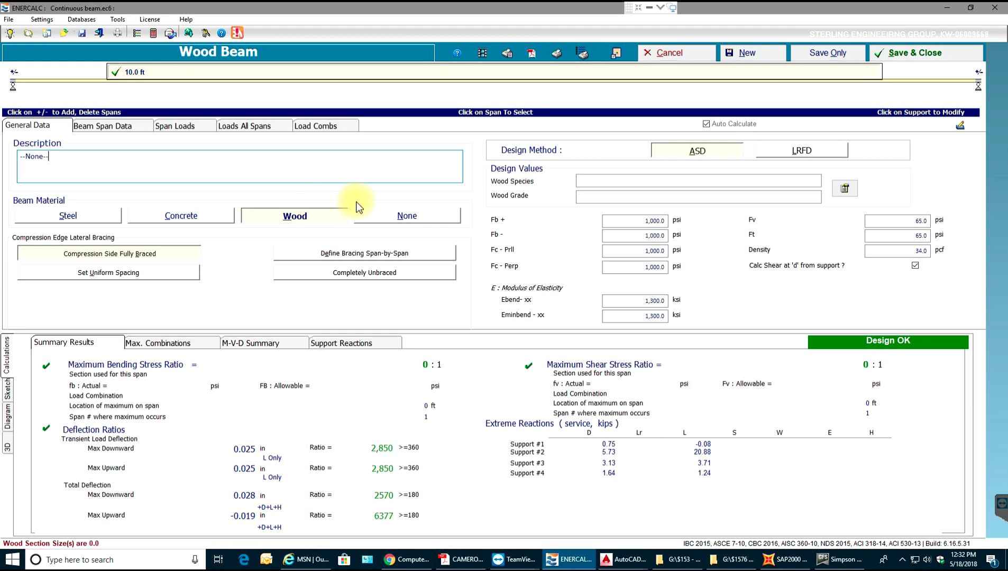
{"action": "left_click_drag", "start_coordinate": [63, 159], "coordinate": [17, 157]}
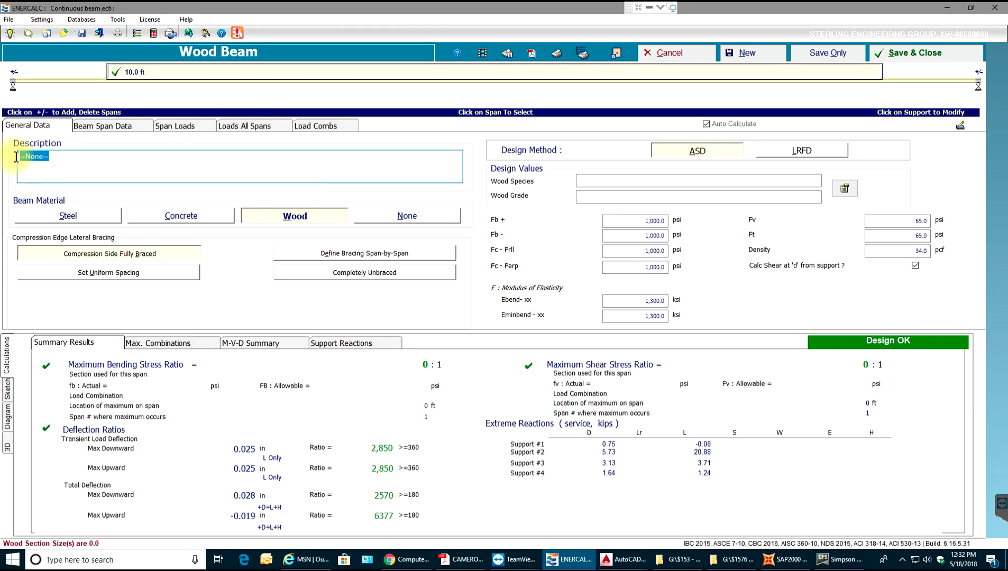
{"action": "key", "text": "Delete"}
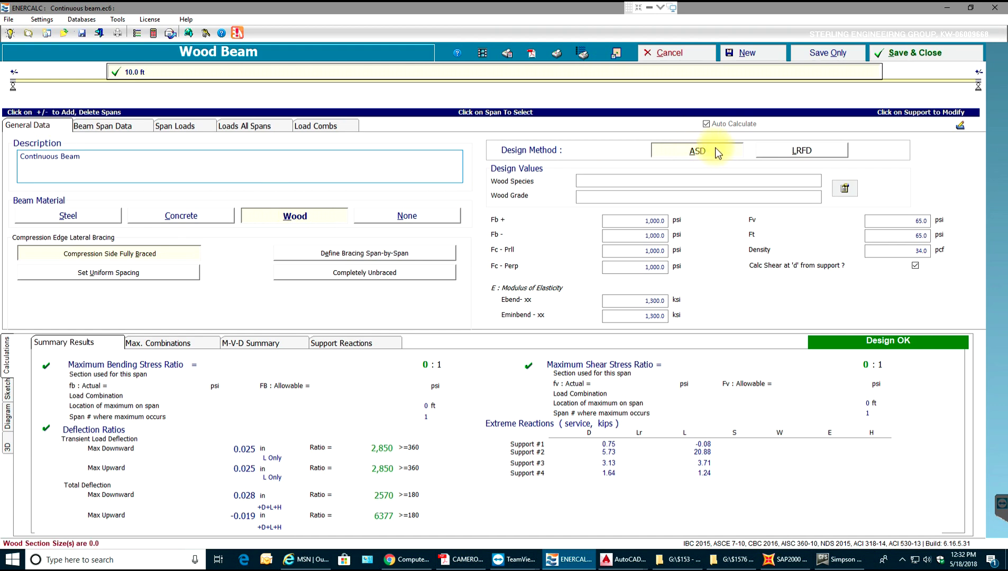
Load Southern Pine No.2, 2"-4" thick 12" wide from the wood database (Fb 750 psi, Ebend 1400 ksi).
{"action": "left_click", "coordinate": [846, 190]}
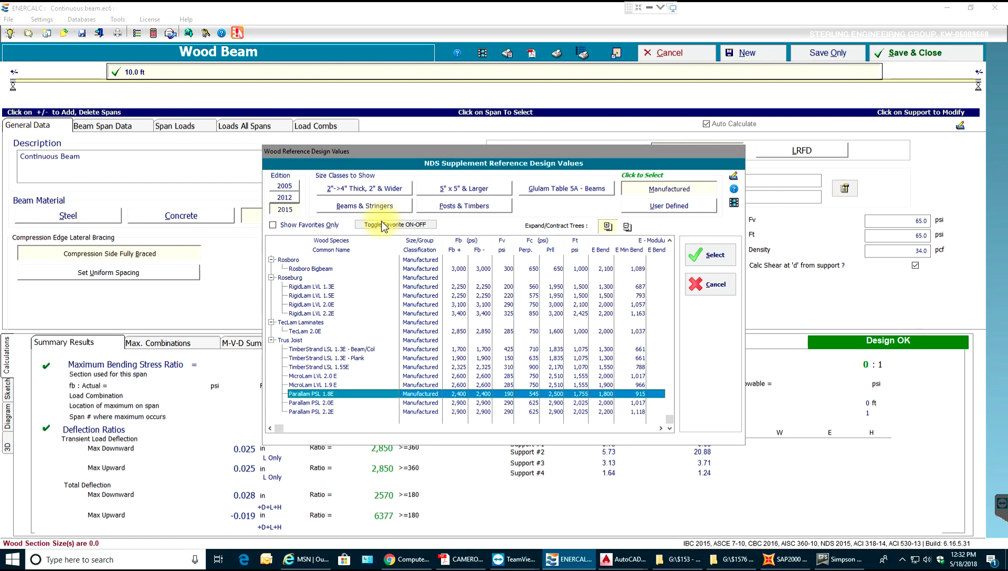
{"action": "left_click", "coordinate": [388, 194]}
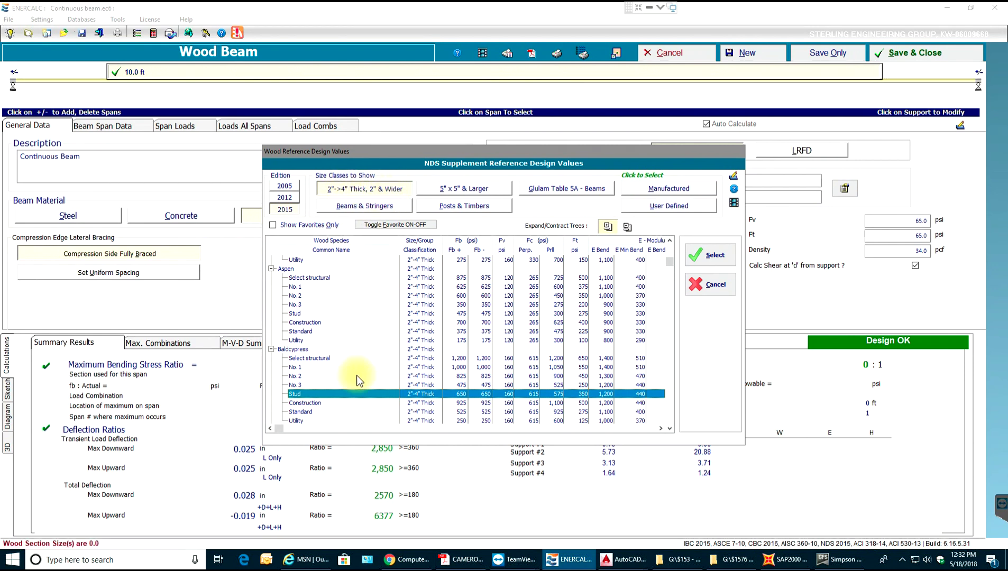
{"action": "scroll", "coordinate": [337, 366], "scroll_direction": "down", "scroll_amount": 5}
{"action": "scroll", "coordinate": [338, 366], "scroll_direction": "down", "scroll_amount": 10}
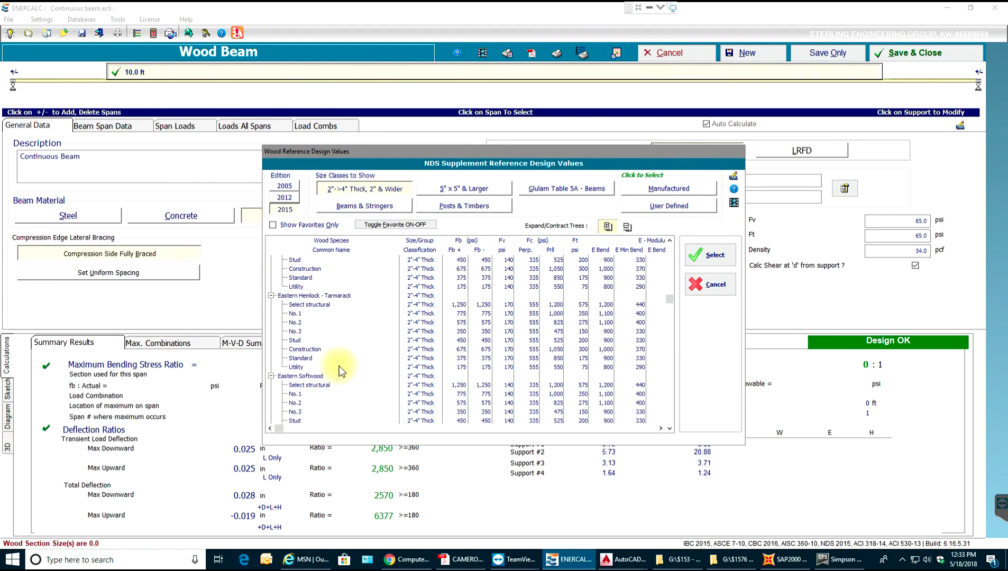
{"action": "scroll", "coordinate": [345, 373], "scroll_direction": "down", "scroll_amount": 10}
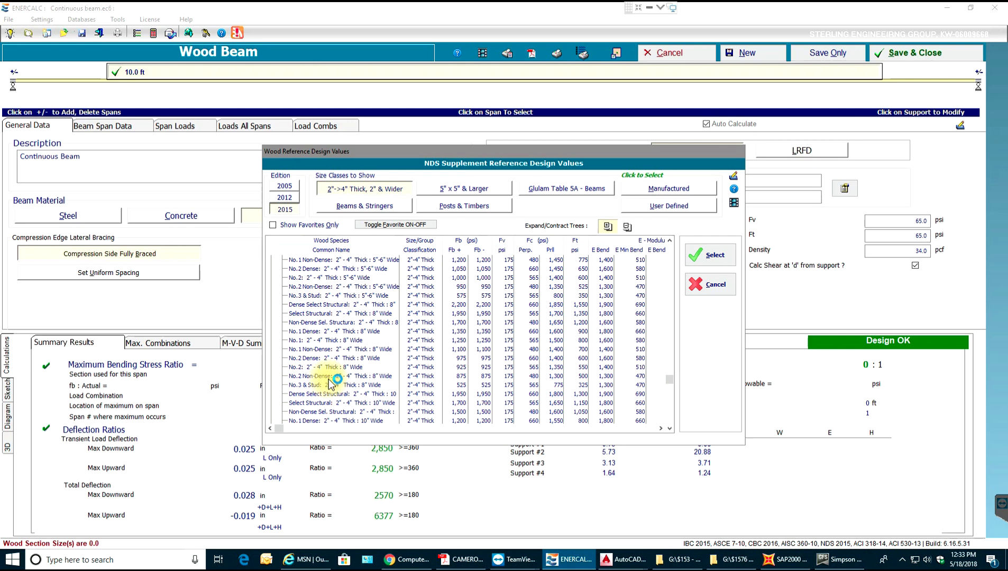
{"action": "scroll", "coordinate": [341, 372], "scroll_direction": "down", "scroll_amount": 4}
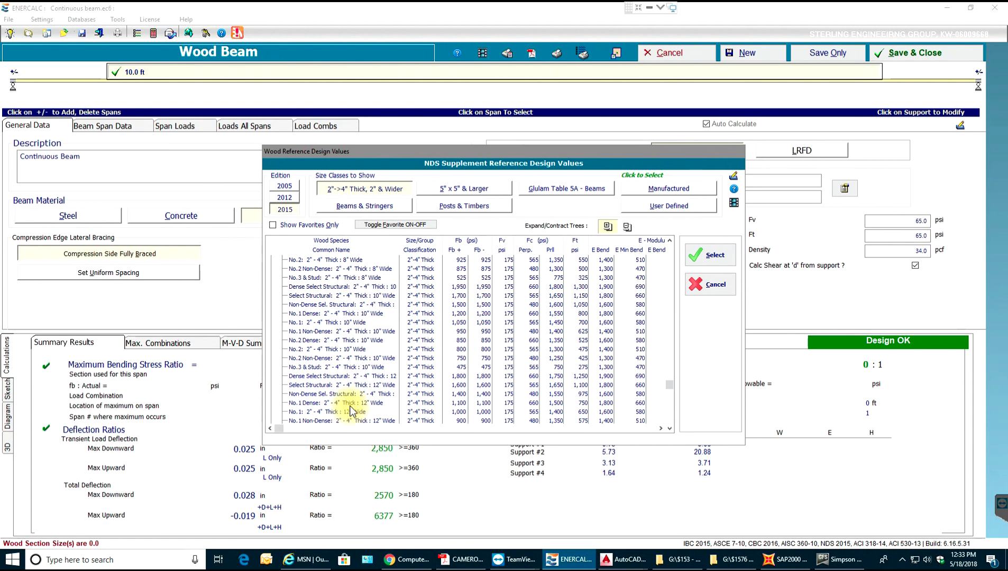
{"action": "scroll", "coordinate": [350, 416], "scroll_direction": "down", "scroll_amount": 2}
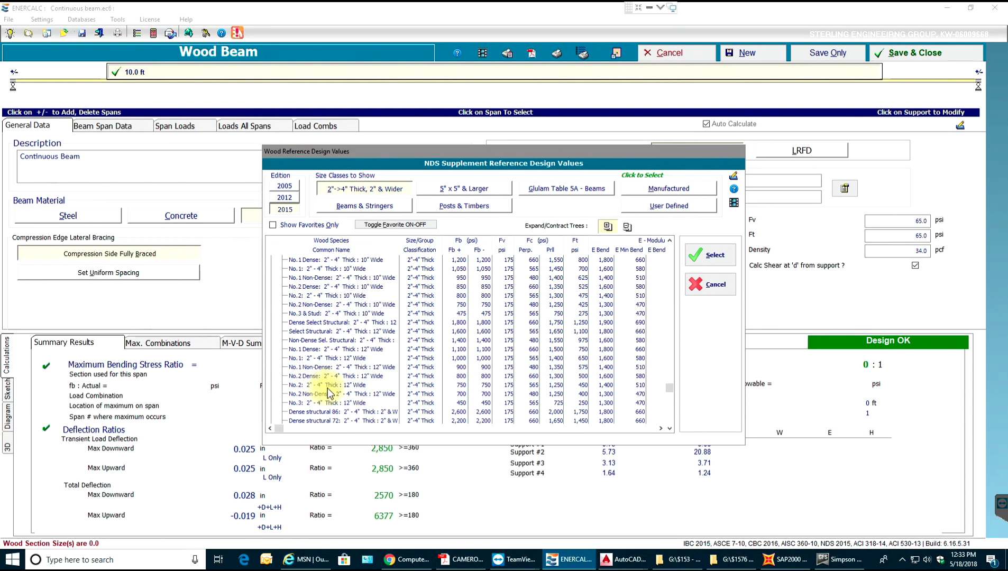
{"action": "left_click", "coordinate": [352, 386]}
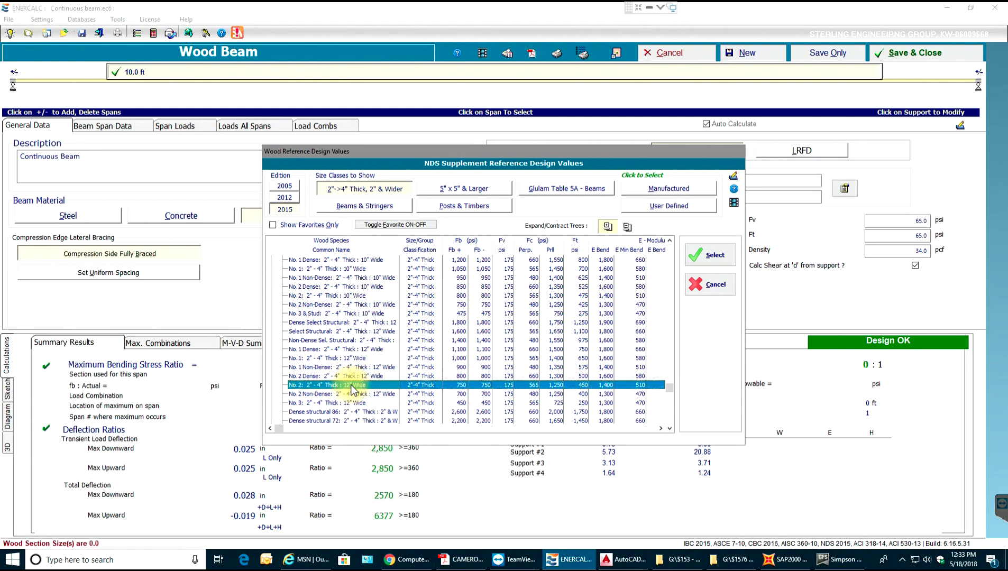
{"action": "left_click", "coordinate": [703, 255]}
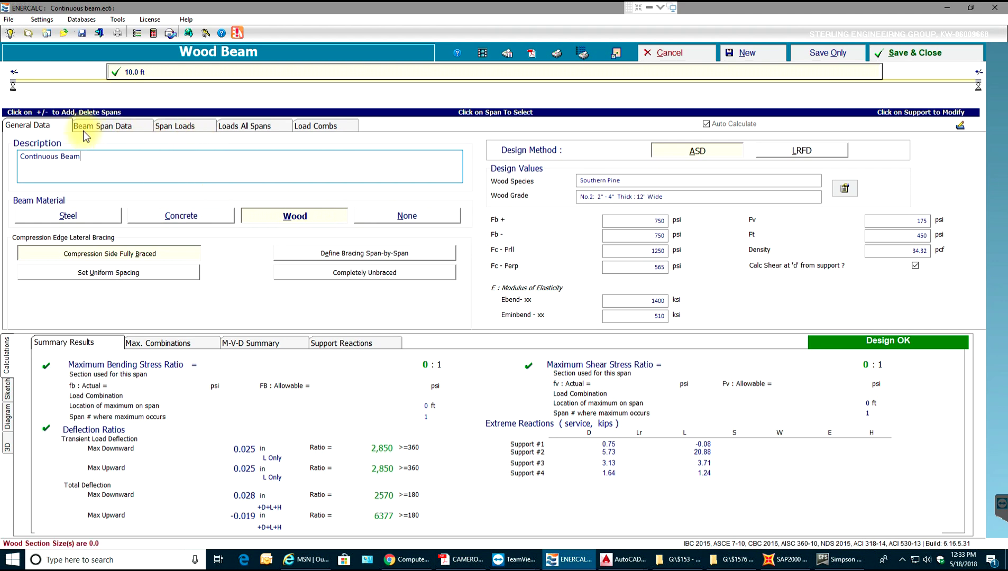
Add a second span to the beam with a length of 6 ft.
{"action": "left_click", "coordinate": [136, 127]}
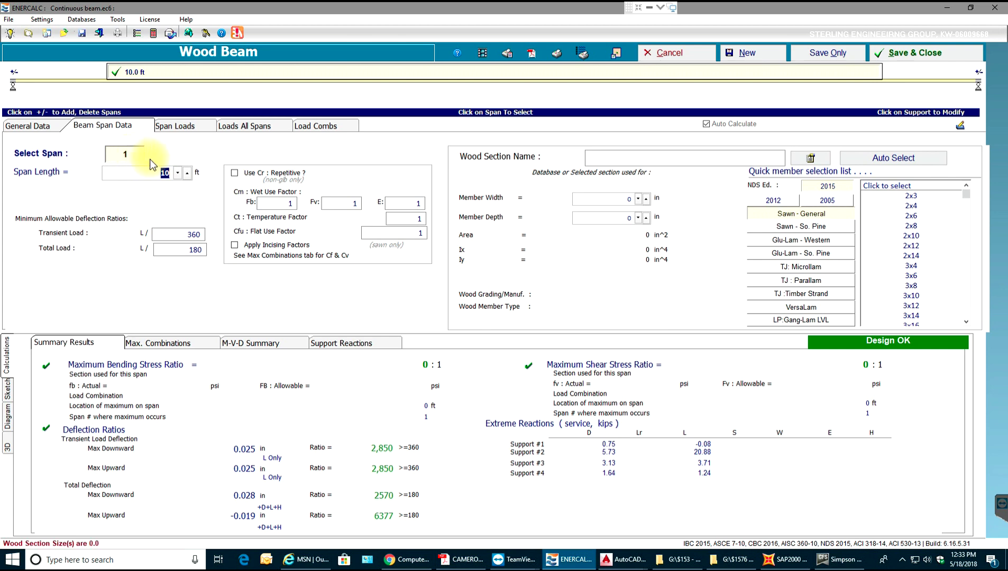
{"action": "left_click", "coordinate": [14, 73]}
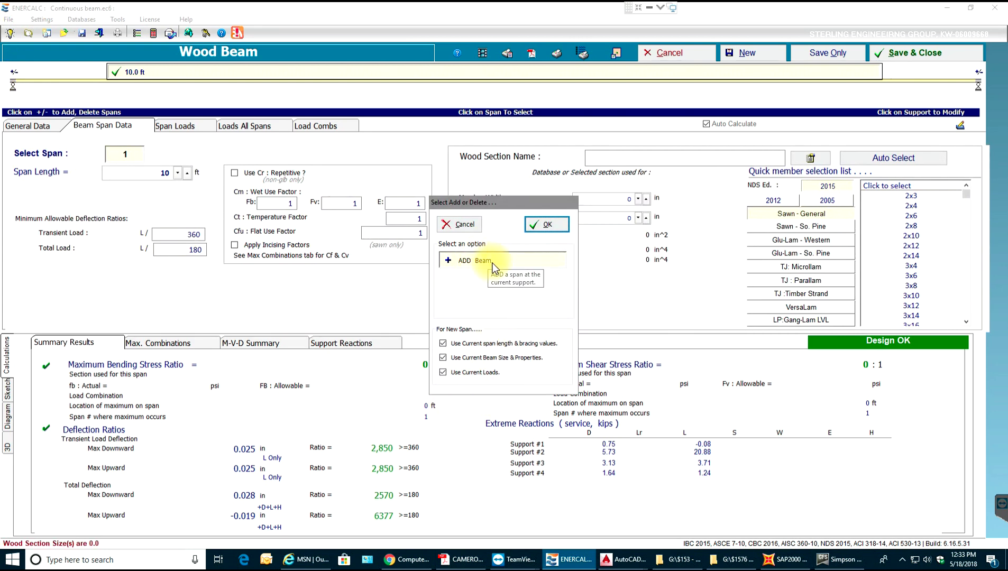
{"action": "left_click", "coordinate": [546, 224]}
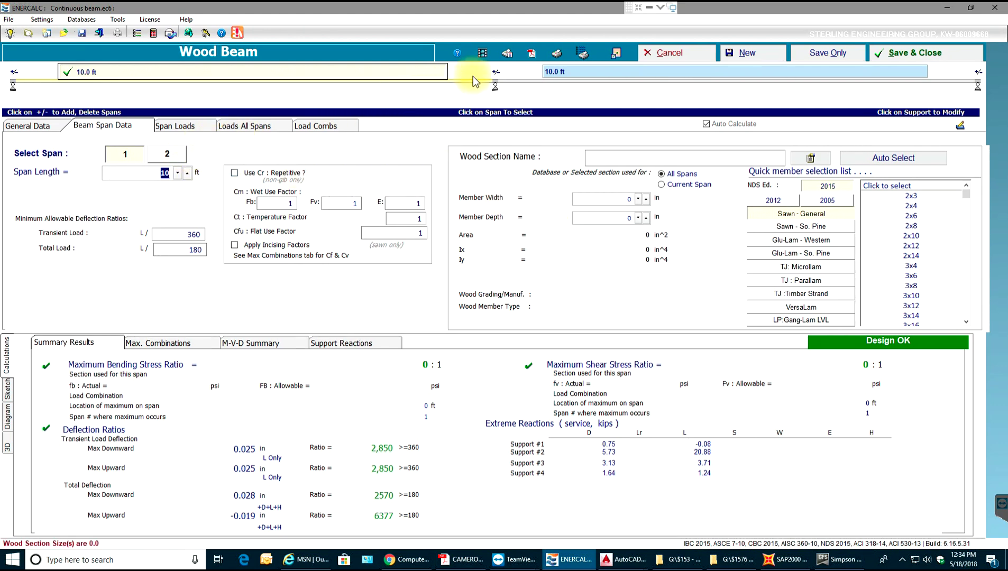
{"action": "left_click", "coordinate": [164, 158]}
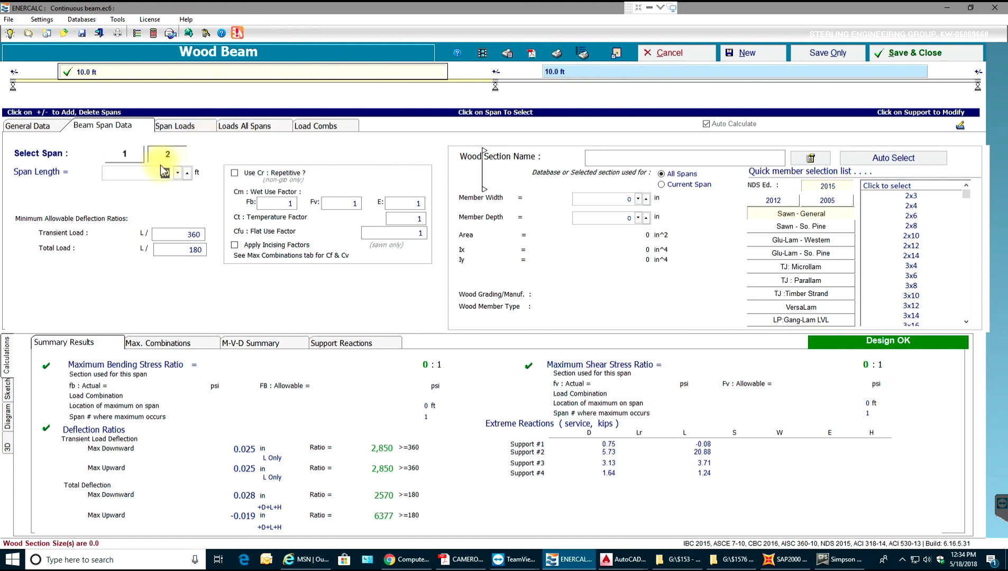
{"action": "type", "text": "6"}
{"action": "key", "text": "Return"}
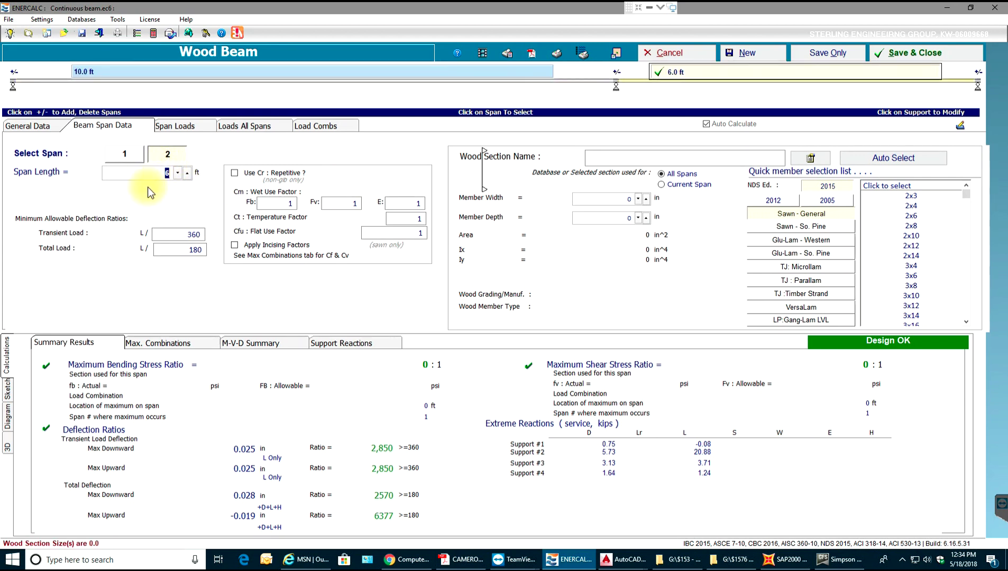
Add a third span of 10 ft and re-enter span 2 as 6 ft.
{"action": "left_click", "coordinate": [14, 72]}
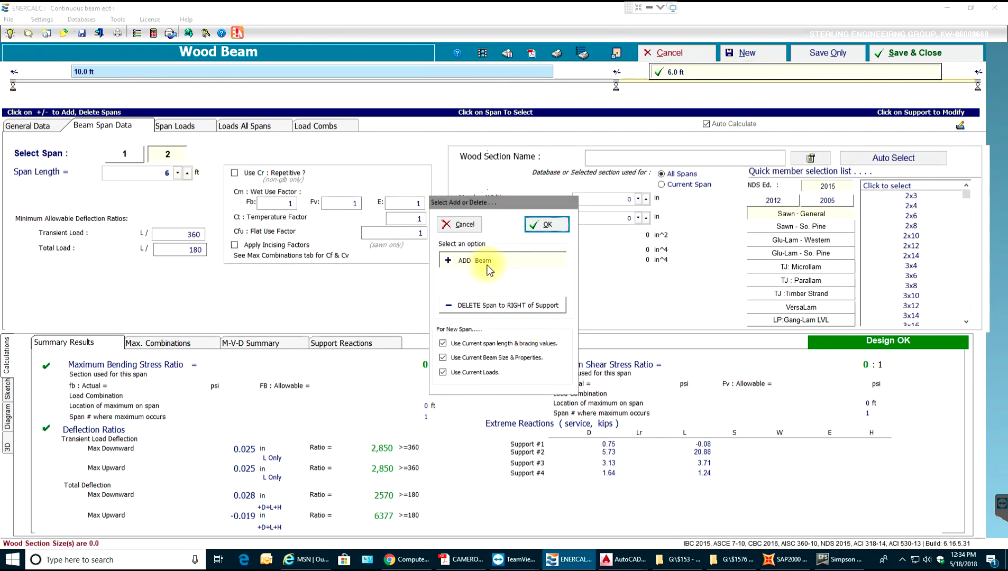
{"action": "left_click", "coordinate": [544, 225]}
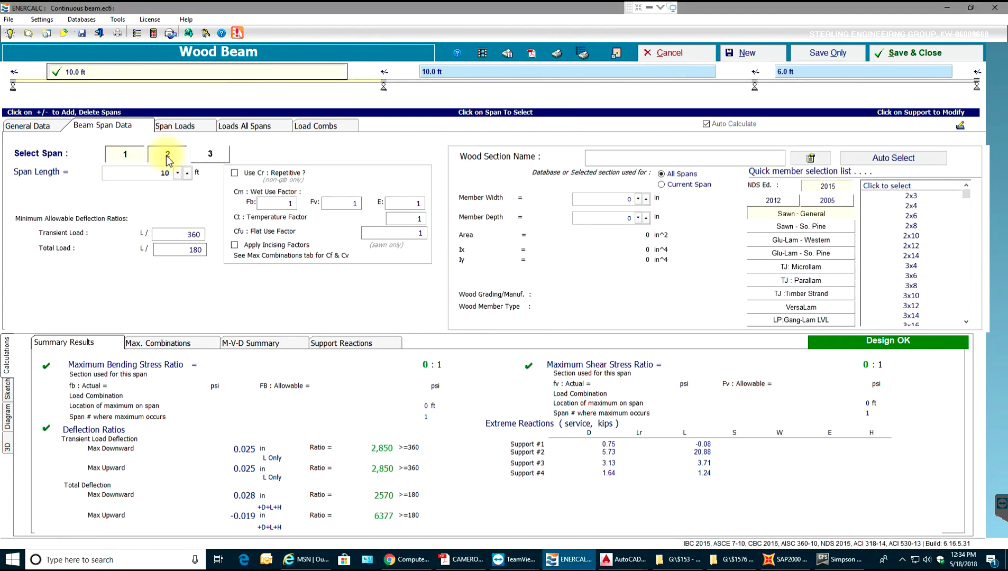
{"action": "left_click", "coordinate": [168, 154]}
{"action": "left_click", "coordinate": [210, 154]}
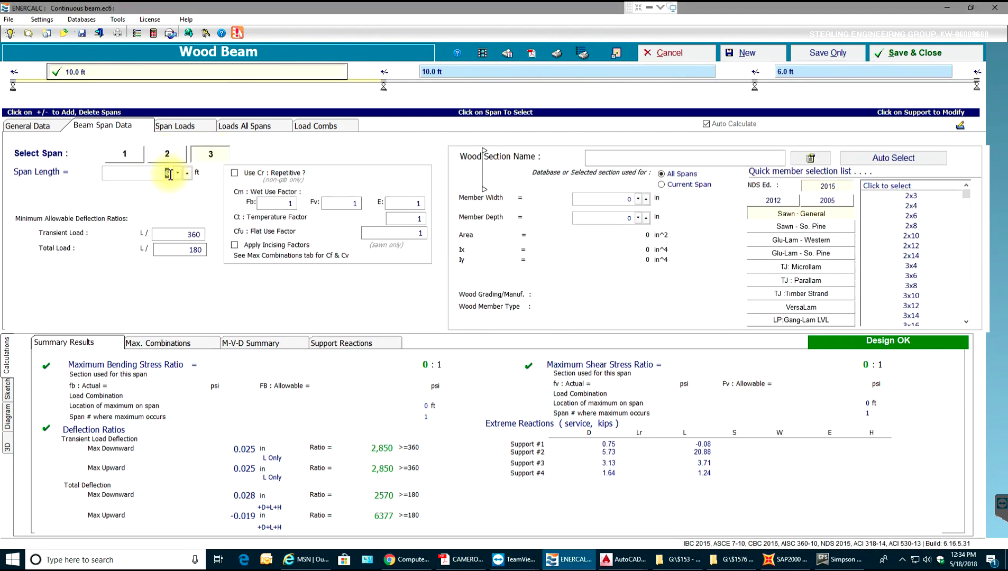
{"action": "type", "text": "10"}
{"action": "left_click", "coordinate": [167, 154]}
{"action": "type", "text": "6"}
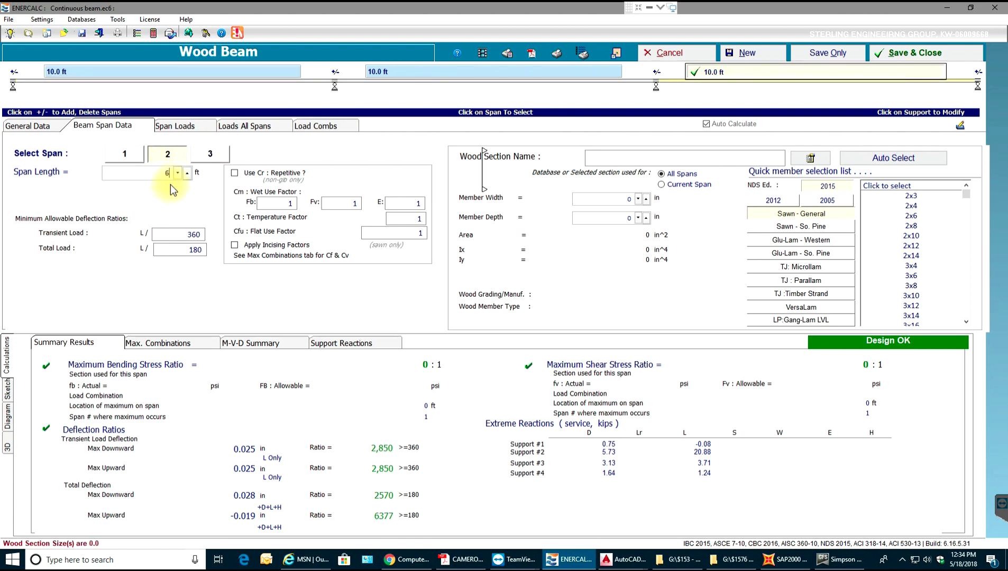
{"action": "left_click", "coordinate": [165, 170]}
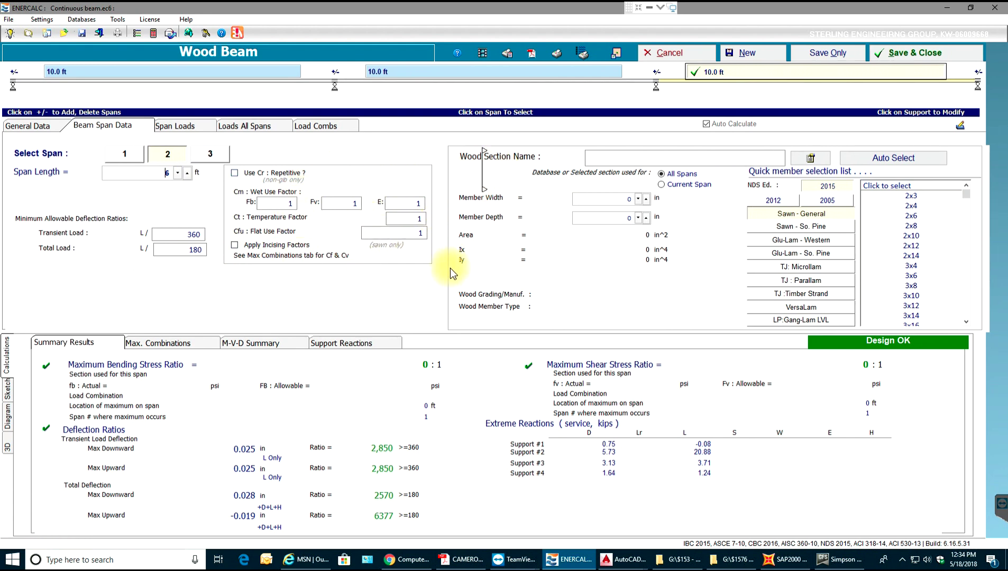
{"action": "key", "text": "Return"}
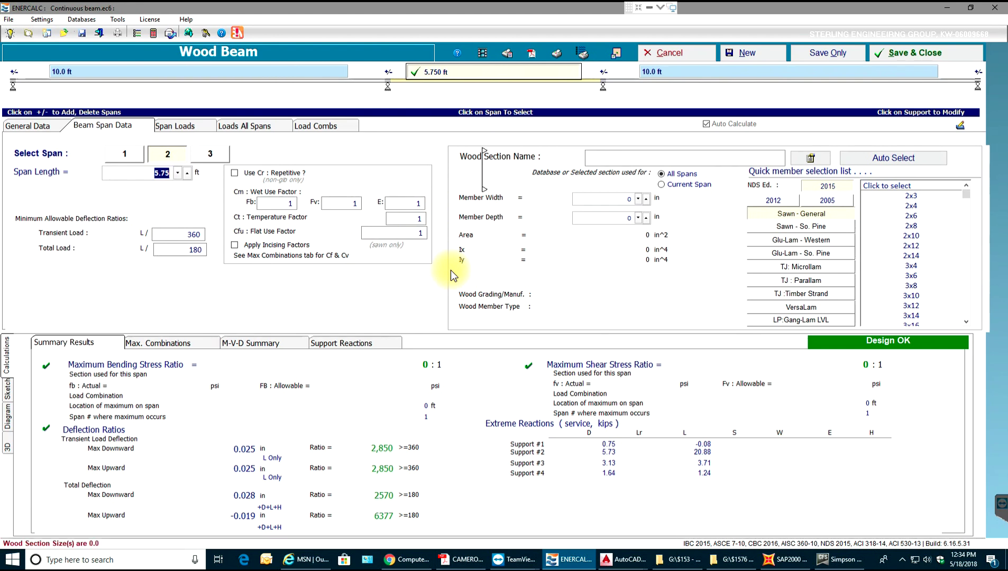
{"action": "type", "text": "6"}
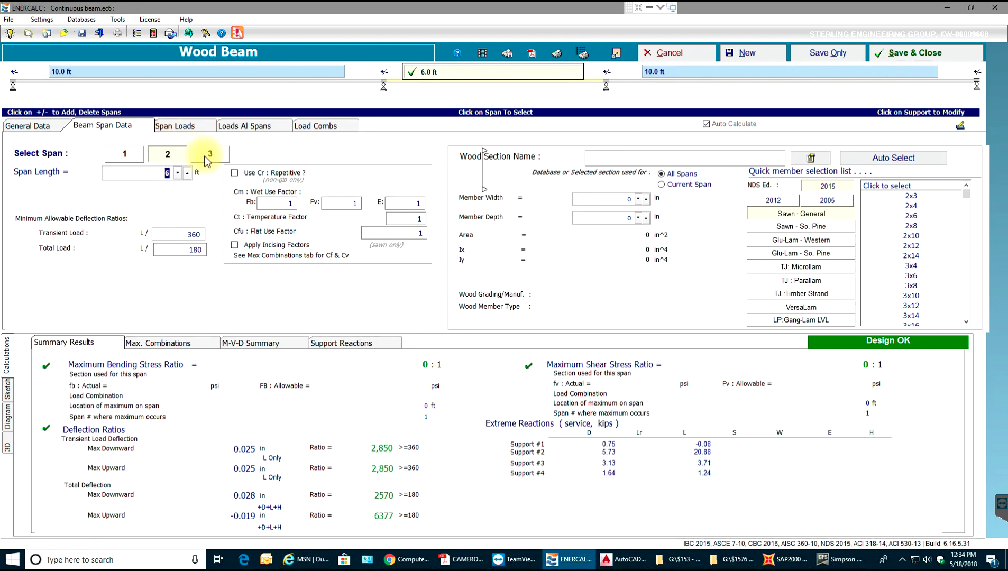
{"action": "left_click", "coordinate": [127, 154]}
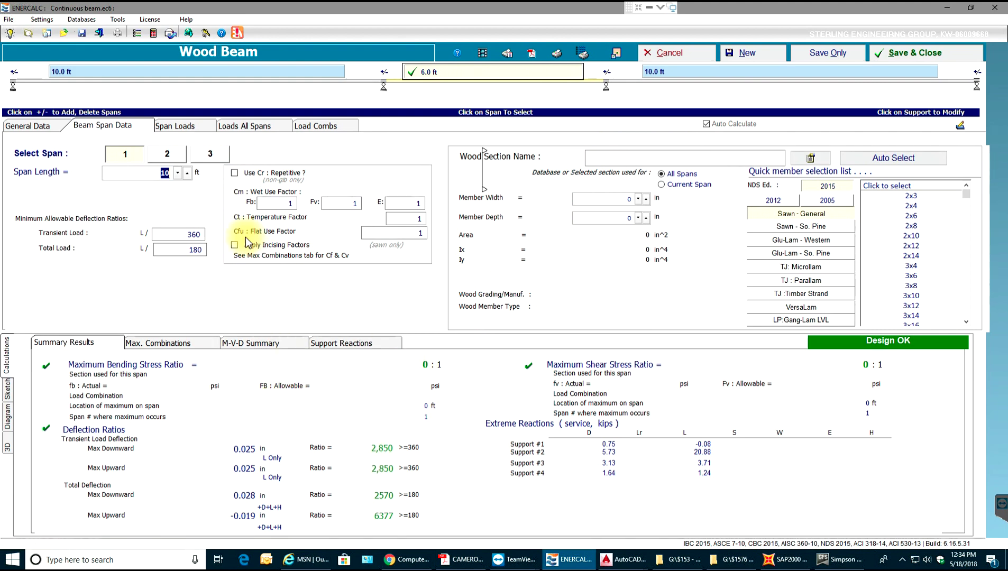
Give span 1 a full uniform load of D 0.025 and L 0.040 k/ft.
{"action": "left_click", "coordinate": [177, 127]}
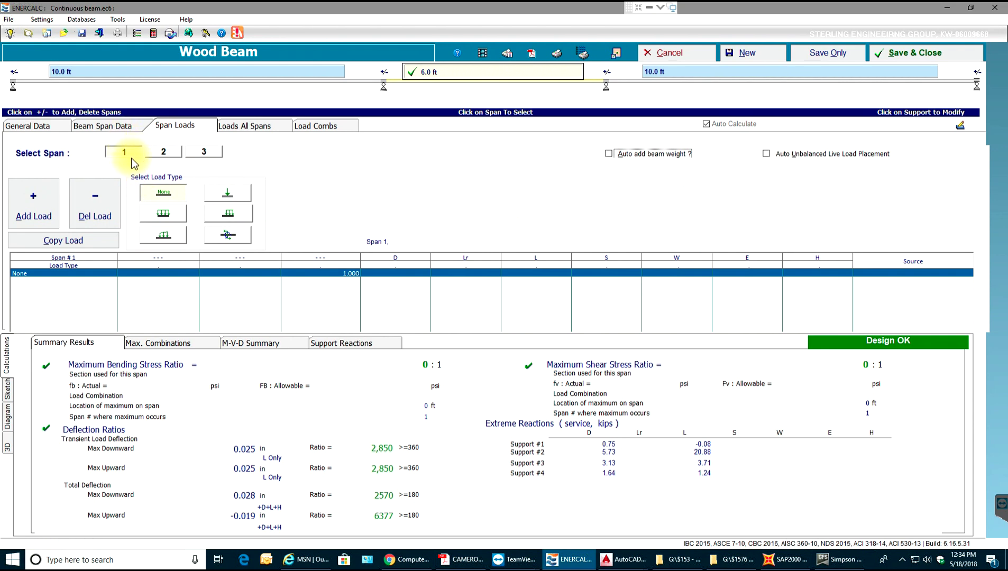
{"action": "left_click", "coordinate": [164, 215]}
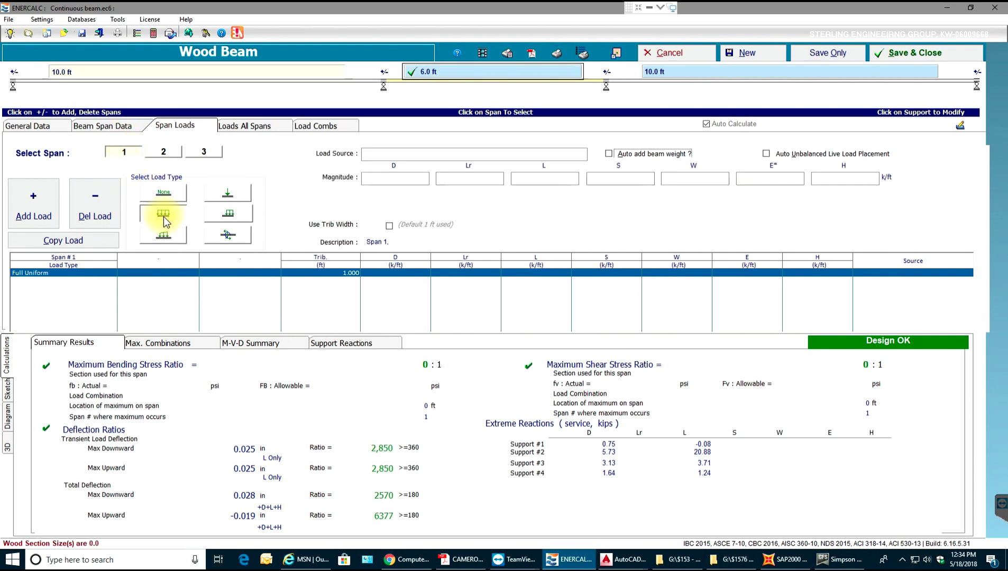
{"action": "left_click", "coordinate": [391, 178]}
{"action": "type", "text": "0."}
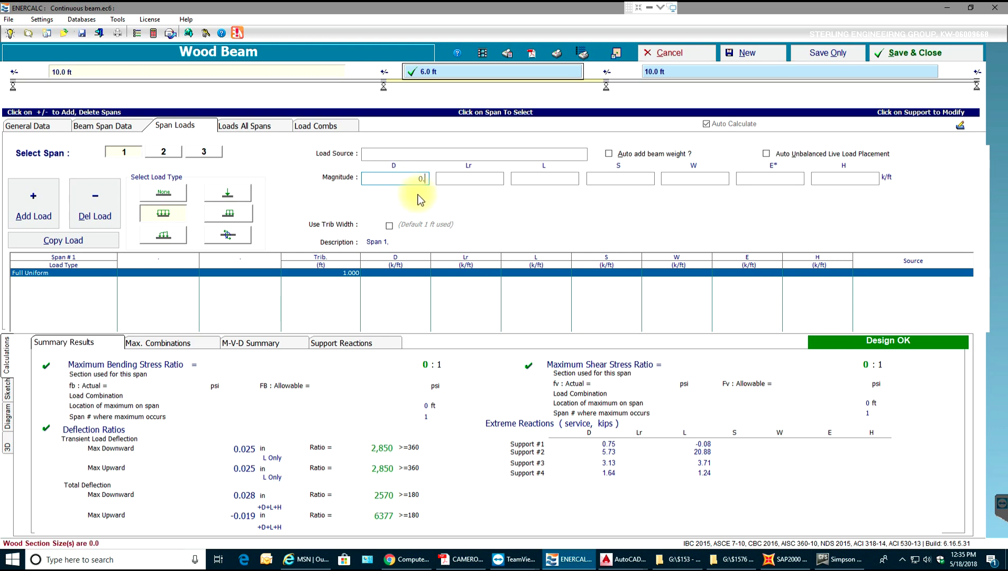
{"action": "type", "text": "025"}
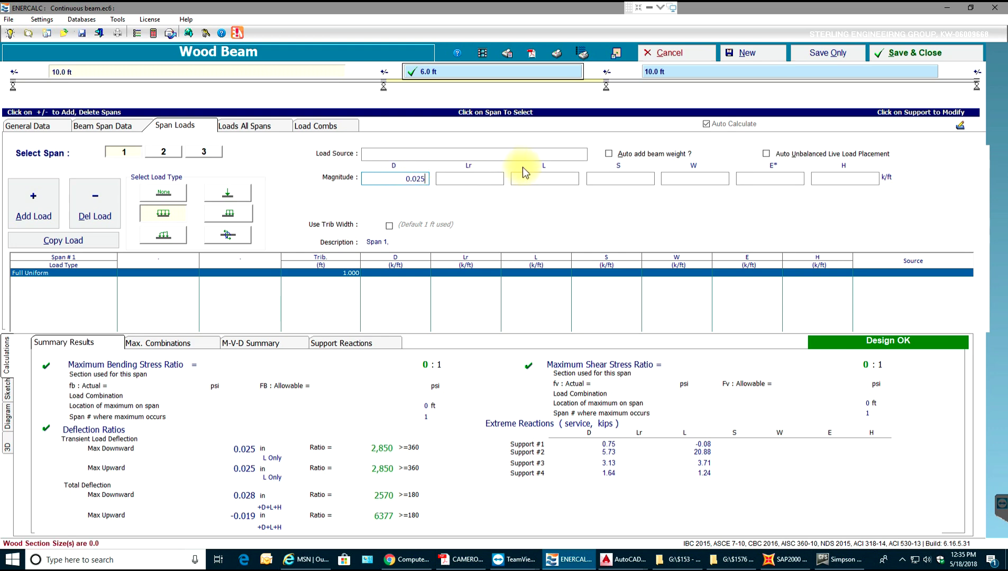
{"action": "left_click", "coordinate": [536, 177]}
{"action": "type", "text": "0."}
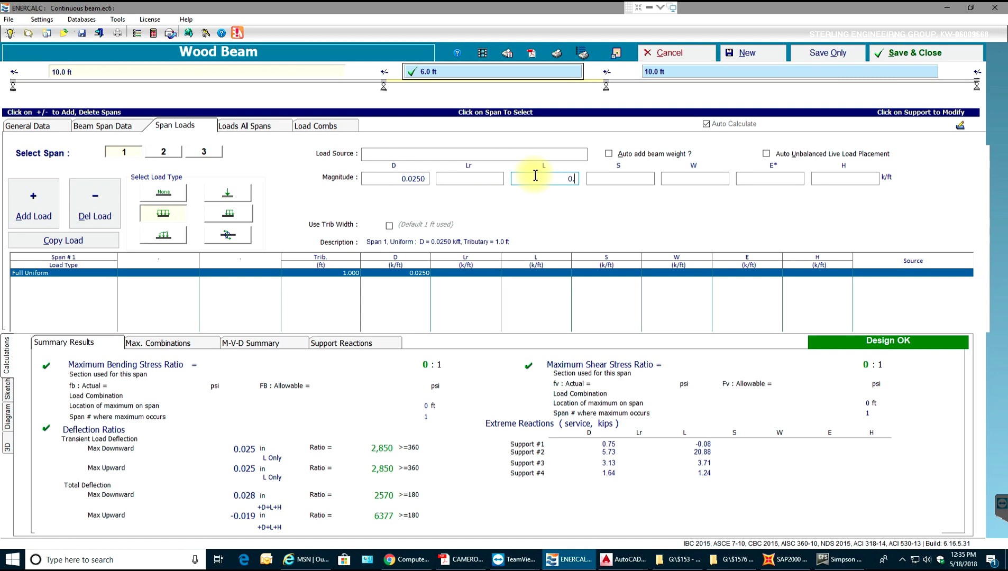
{"action": "type", "text": "040"}
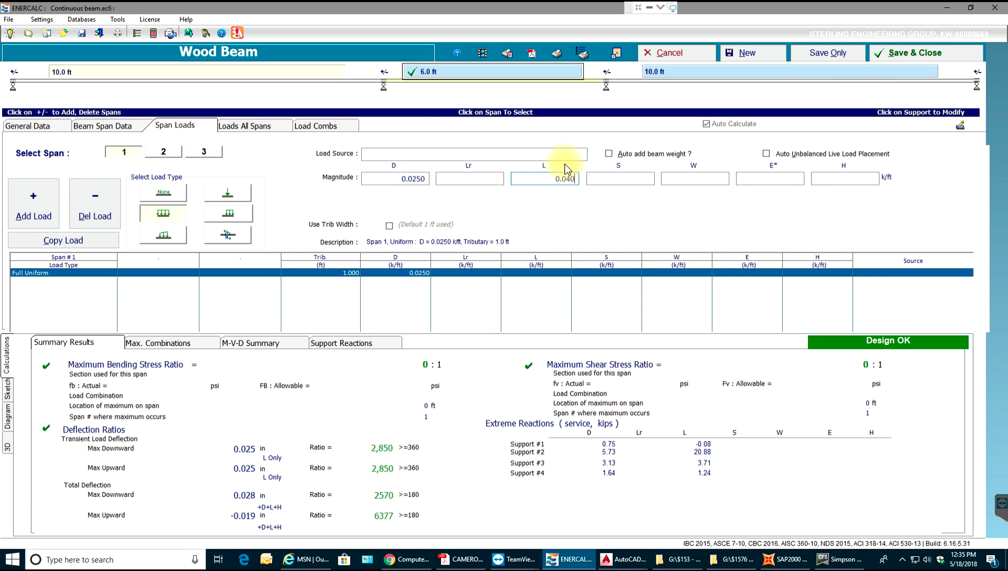
Label the load source UDL and automatically include the beam's self-weight.
{"action": "left_click", "coordinate": [555, 154]}
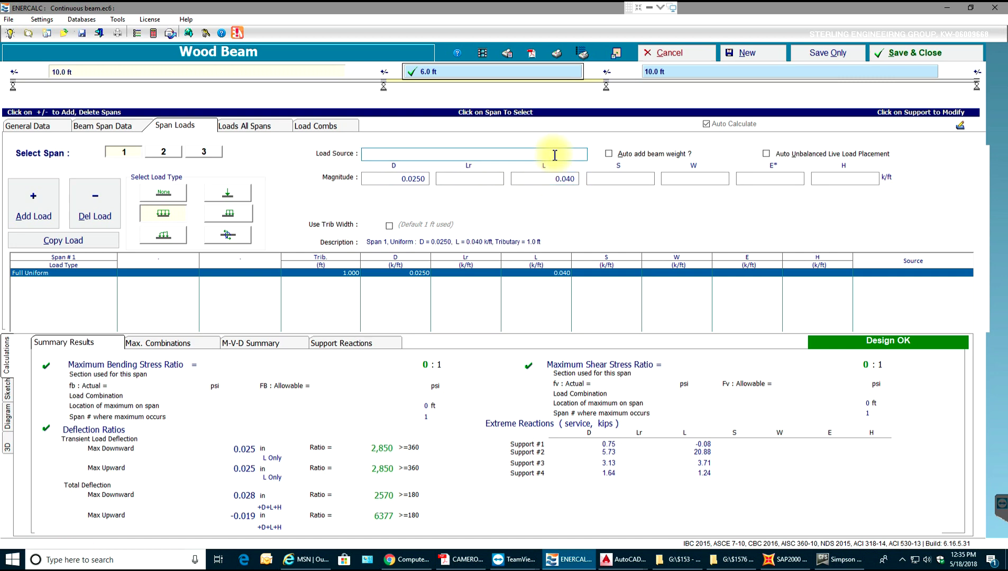
{"action": "type", "text": "UDL"}
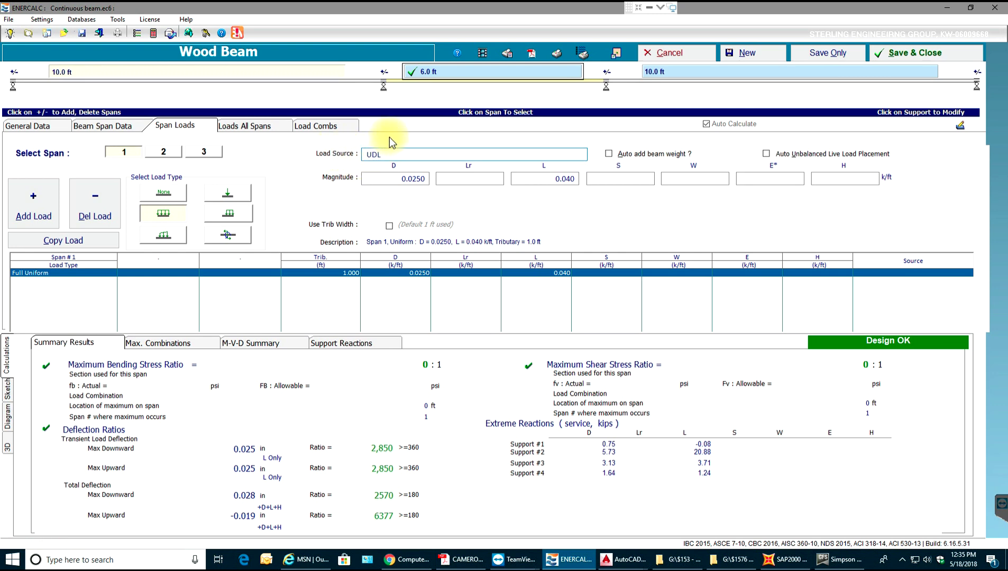
{"action": "key", "text": "Return"}
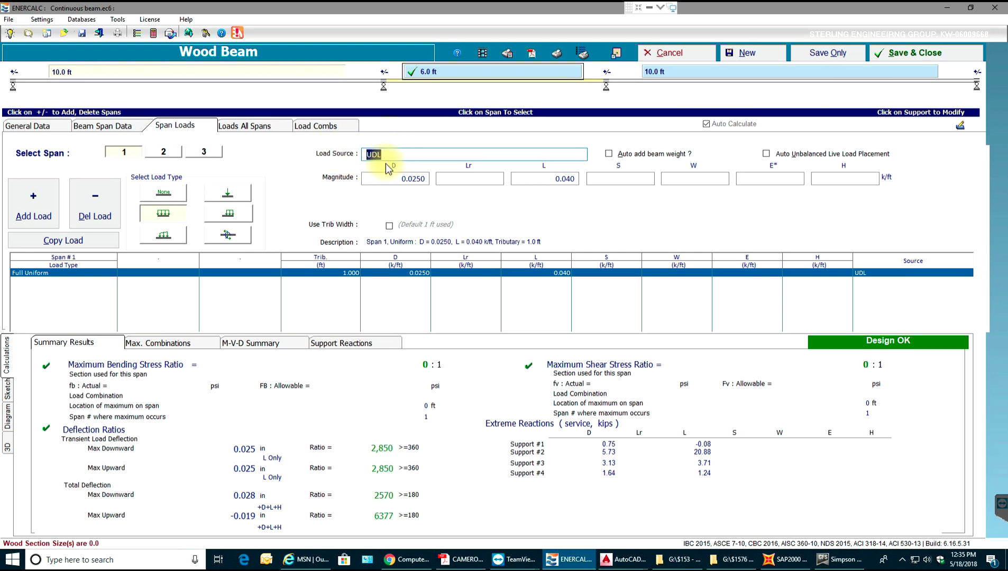
{"action": "left_click", "coordinate": [610, 154]}
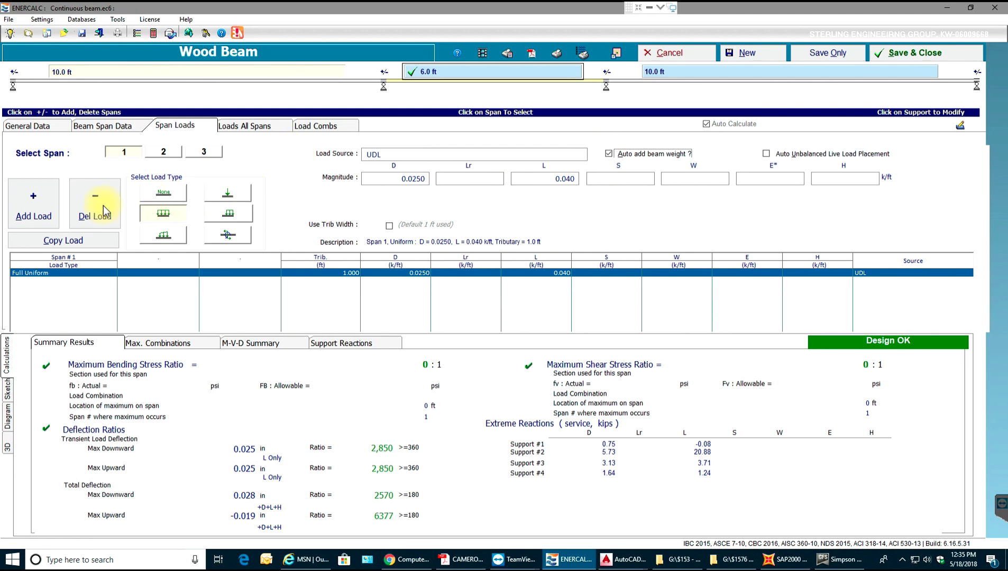
{"action": "left_click", "coordinate": [140, 153]}
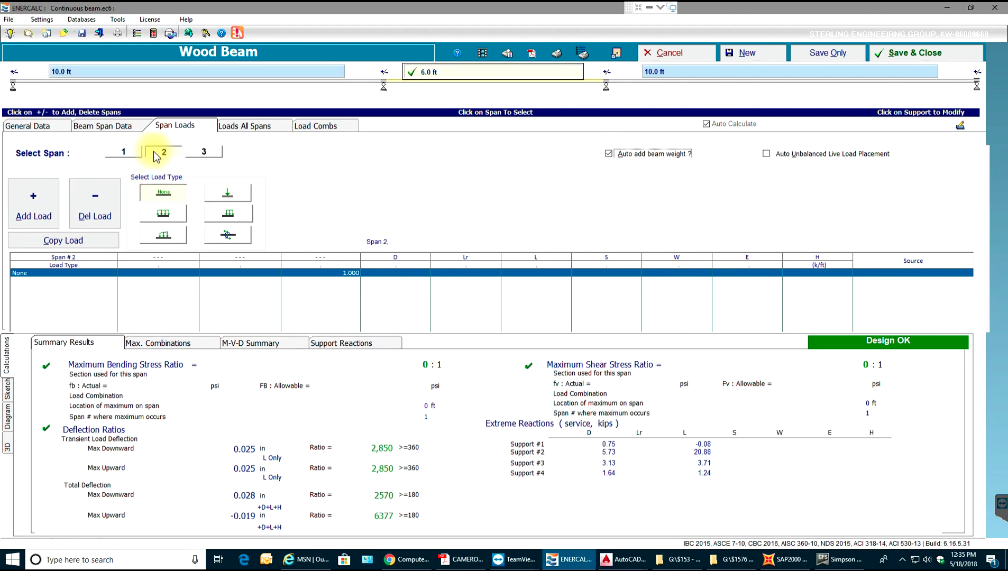
{"action": "left_click", "coordinate": [141, 153]}
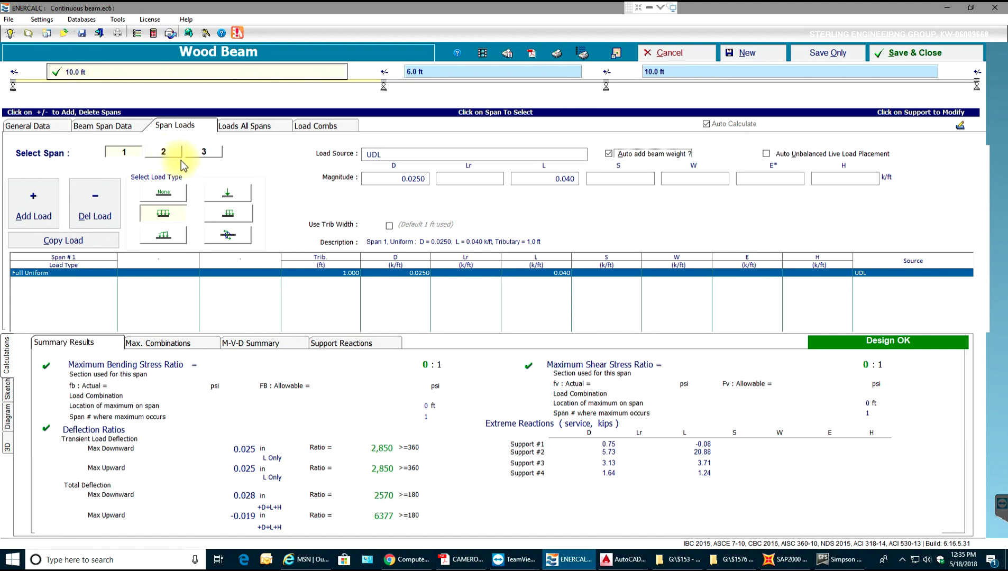
{"action": "left_click", "coordinate": [127, 126]}
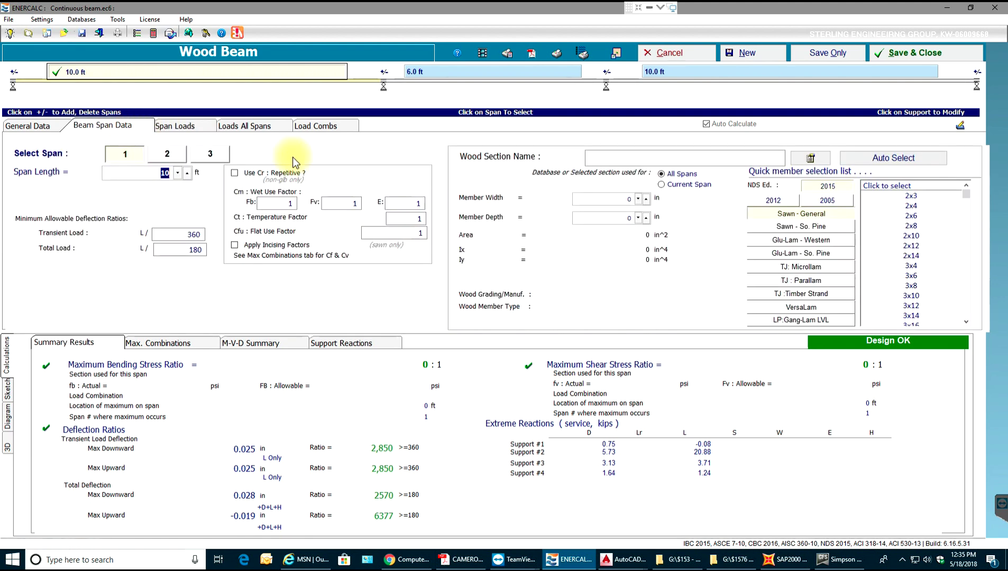
Pick the Sawn So. Pine 2x12 section for all spans (bending 0.307, shear 0.171).
{"action": "left_click", "coordinate": [817, 228]}
{"action": "scroll", "coordinate": [916, 265], "scroll_direction": "down", "scroll_amount": 3}
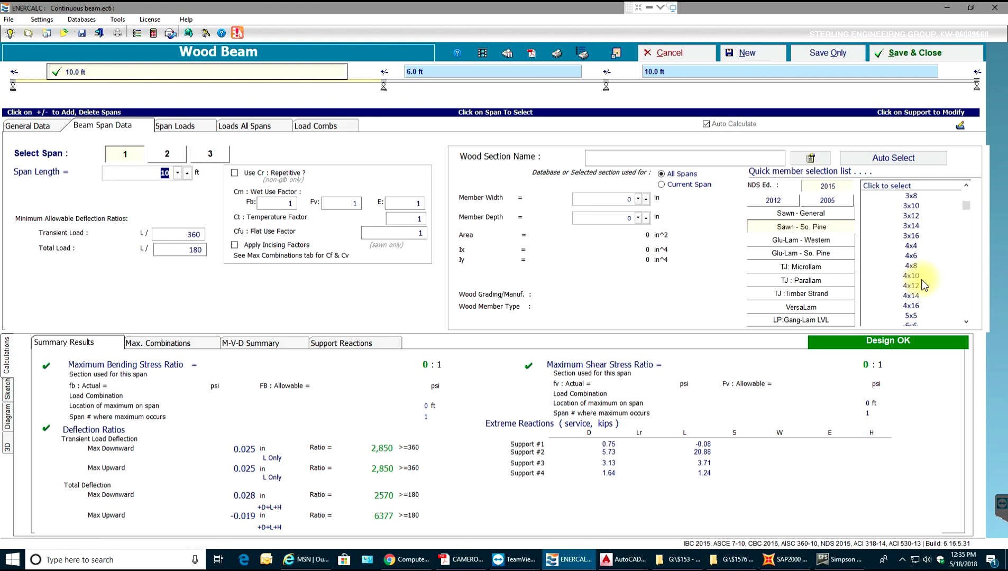
{"action": "scroll", "coordinate": [926, 276], "scroll_direction": "up", "scroll_amount": 1}
{"action": "scroll", "coordinate": [926, 276], "scroll_direction": "up", "scroll_amount": 2}
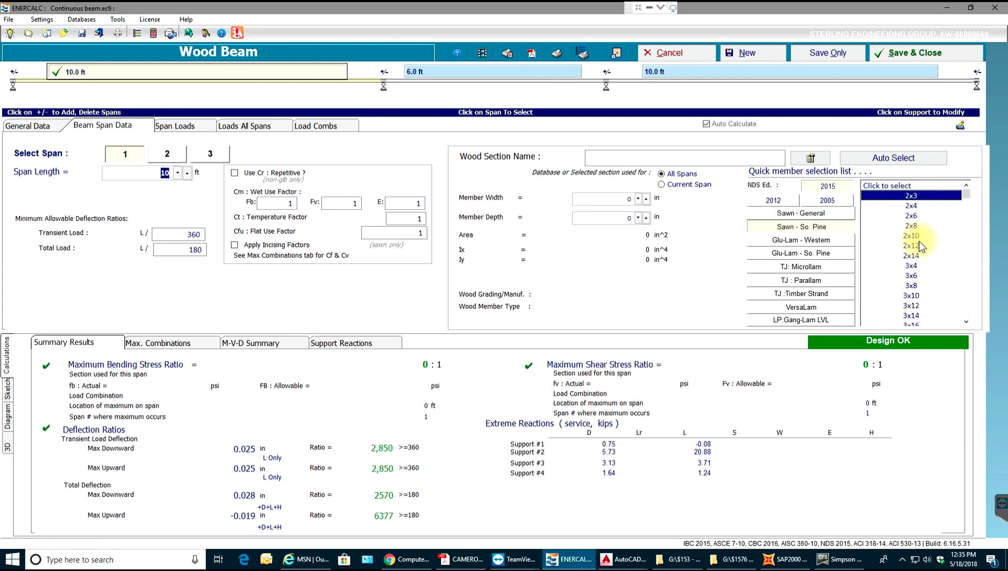
{"action": "left_click", "coordinate": [914, 247]}
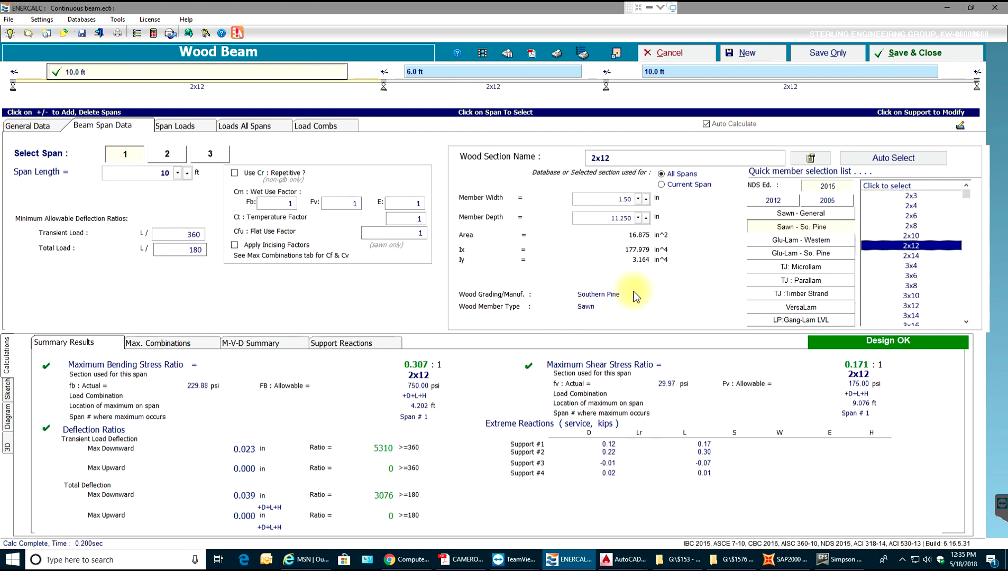
Add a span 2 point load of D 0.25 k and L 0.40 k at 3 ft.
{"action": "left_click", "coordinate": [190, 125]}
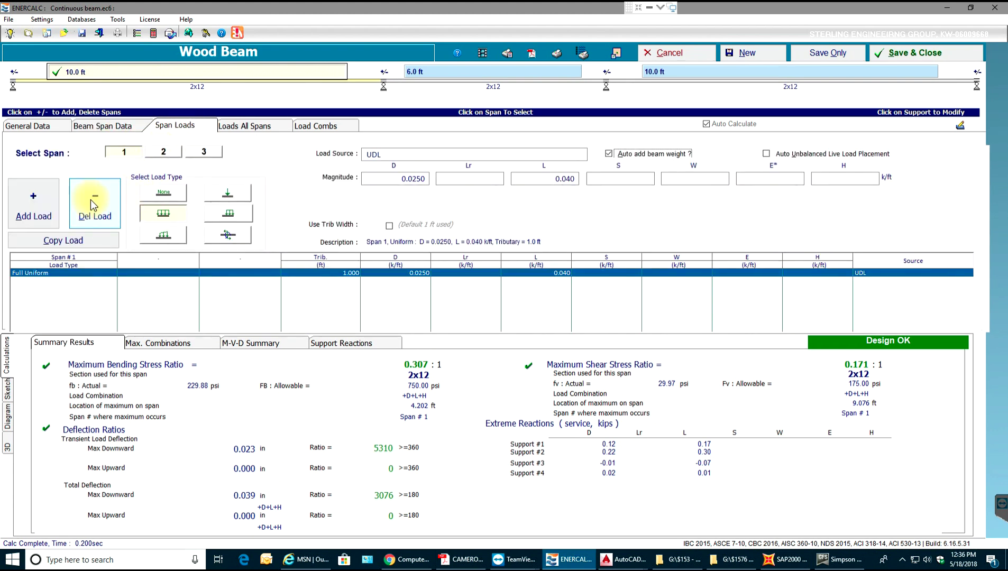
{"action": "left_click", "coordinate": [163, 153]}
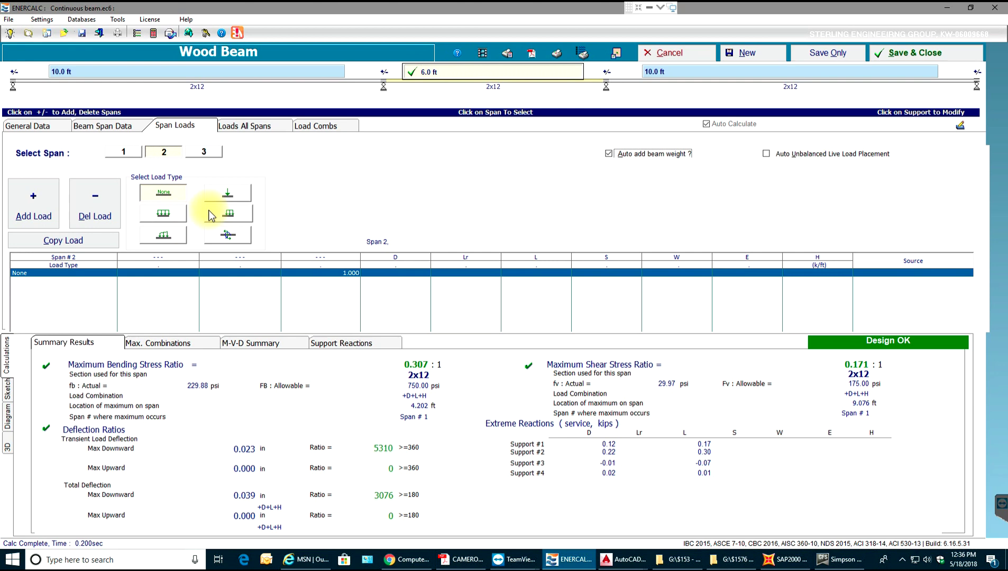
{"action": "left_click", "coordinate": [237, 190]}
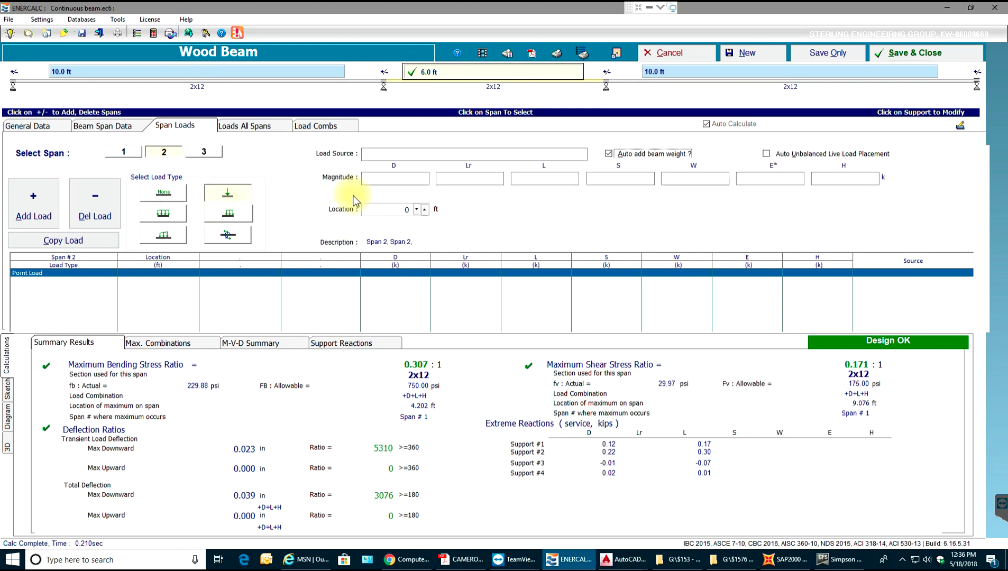
{"action": "left_click", "coordinate": [416, 178]}
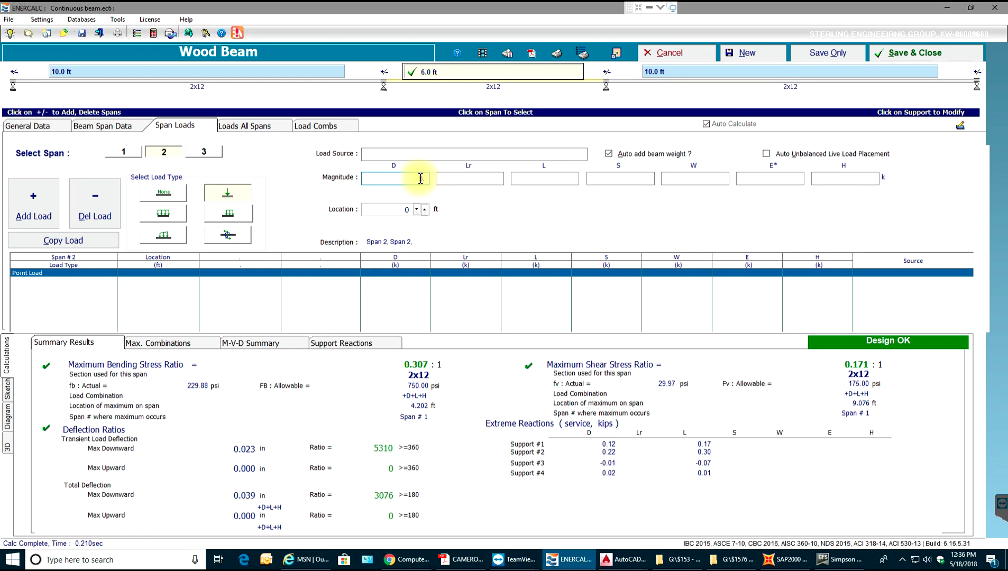
{"action": "type", "text": "0.25"}
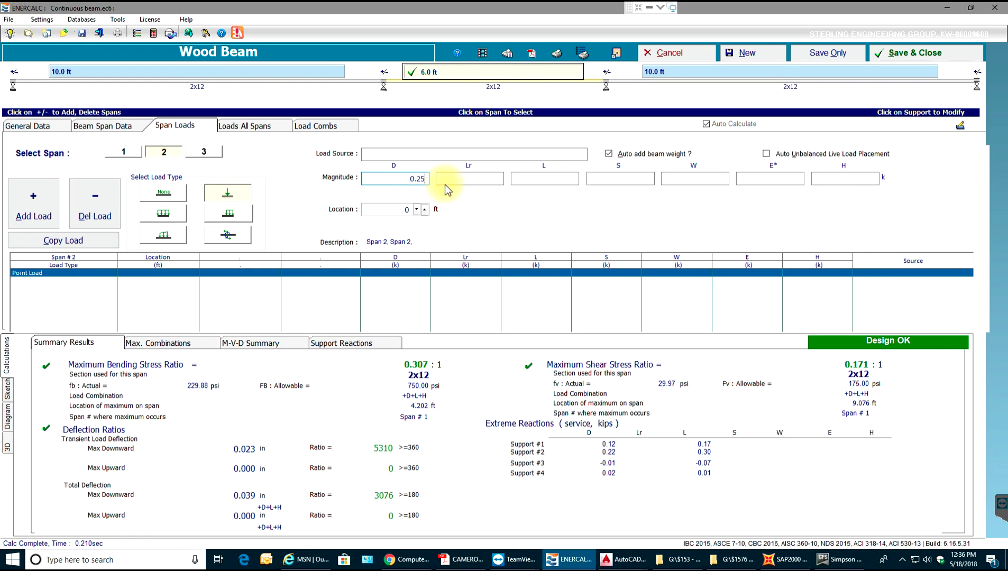
{"action": "left_click", "coordinate": [543, 179]}
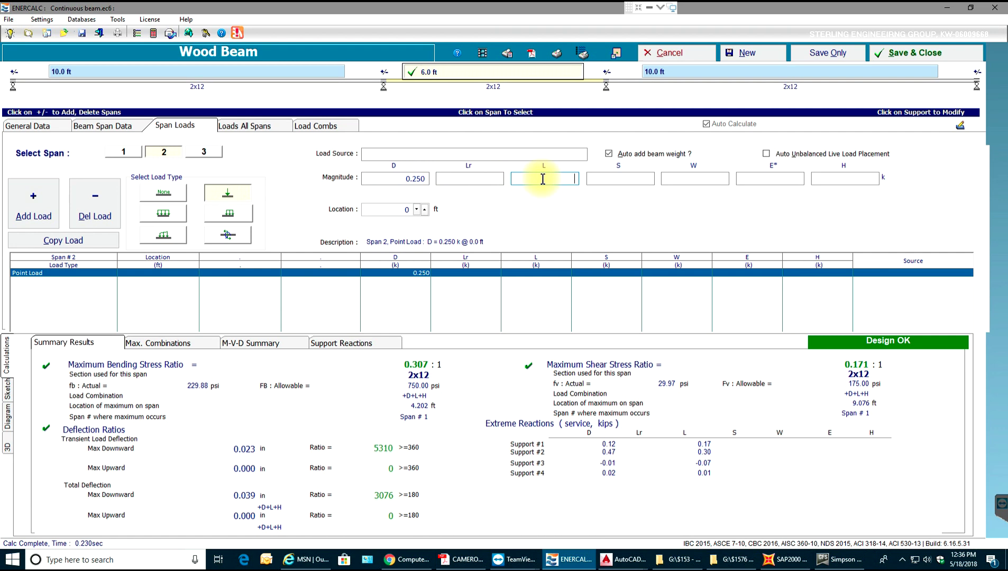
{"action": "type", "text": "0.40"}
{"action": "left_click", "coordinate": [588, 180]}
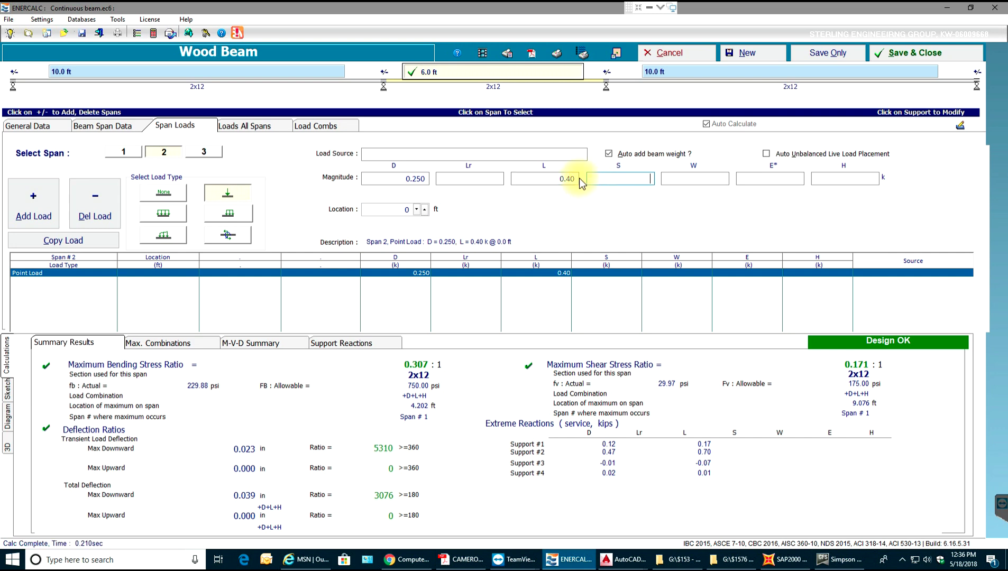
{"action": "left_click", "coordinate": [404, 208]}
{"action": "type", "text": "3"}
{"action": "key", "text": "Return"}
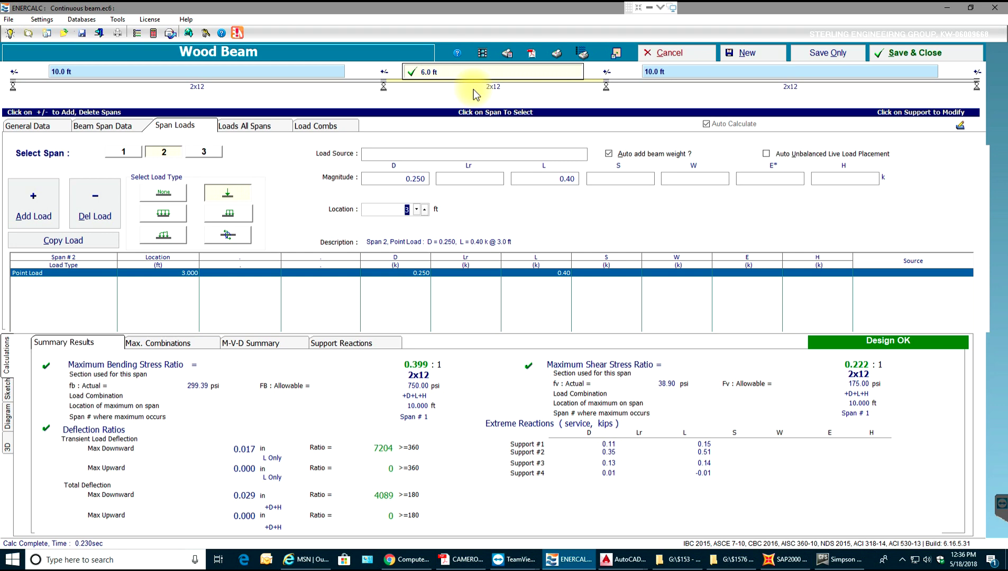
Define a span 3 trapezoidal load from 2.5 ft to 7.5 ft and begin its dead magnitude.
{"action": "left_click", "coordinate": [199, 155]}
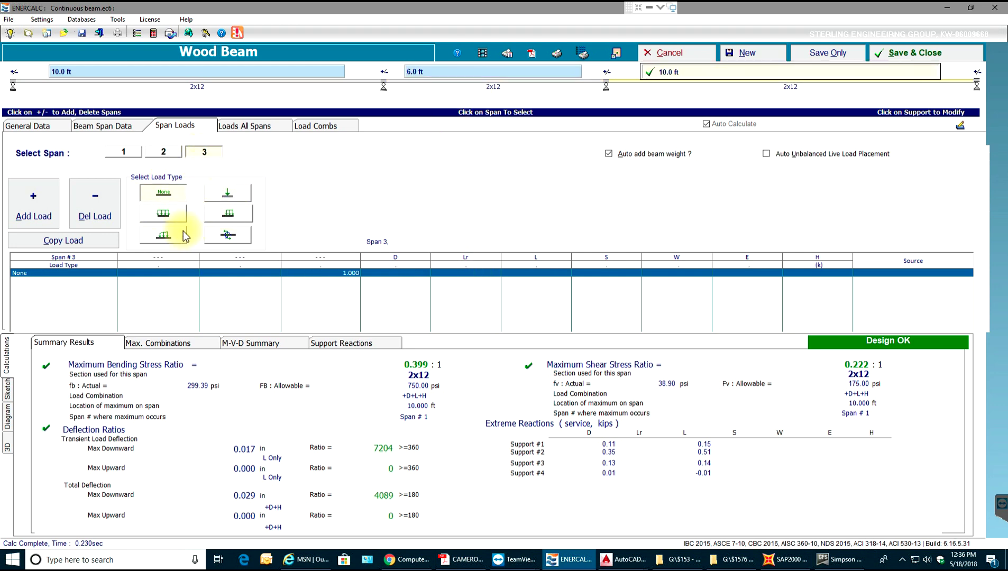
{"action": "left_click", "coordinate": [165, 236]}
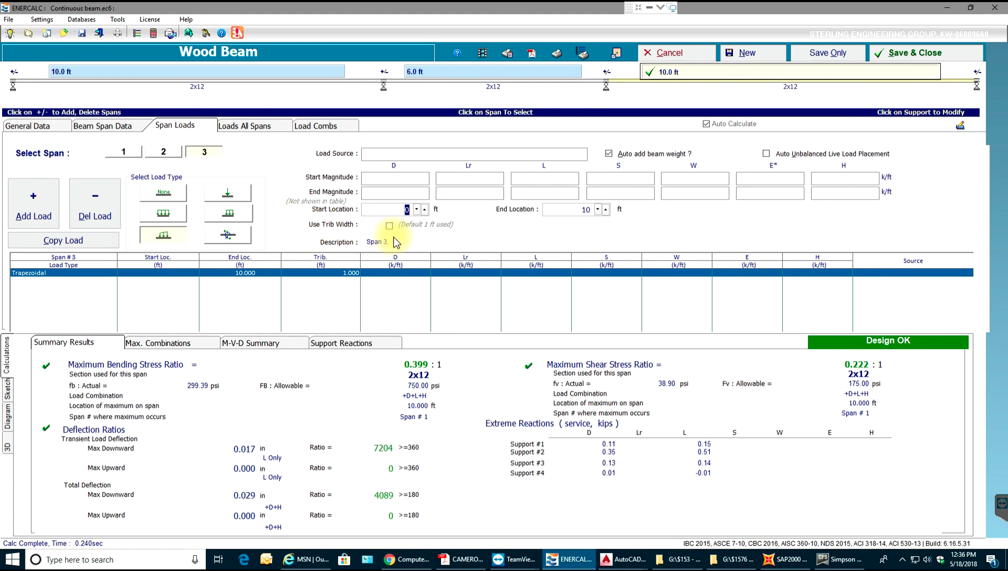
{"action": "left_click", "coordinate": [404, 209]}
{"action": "left_click", "coordinate": [581, 209]}
{"action": "left_click", "coordinate": [582, 210]}
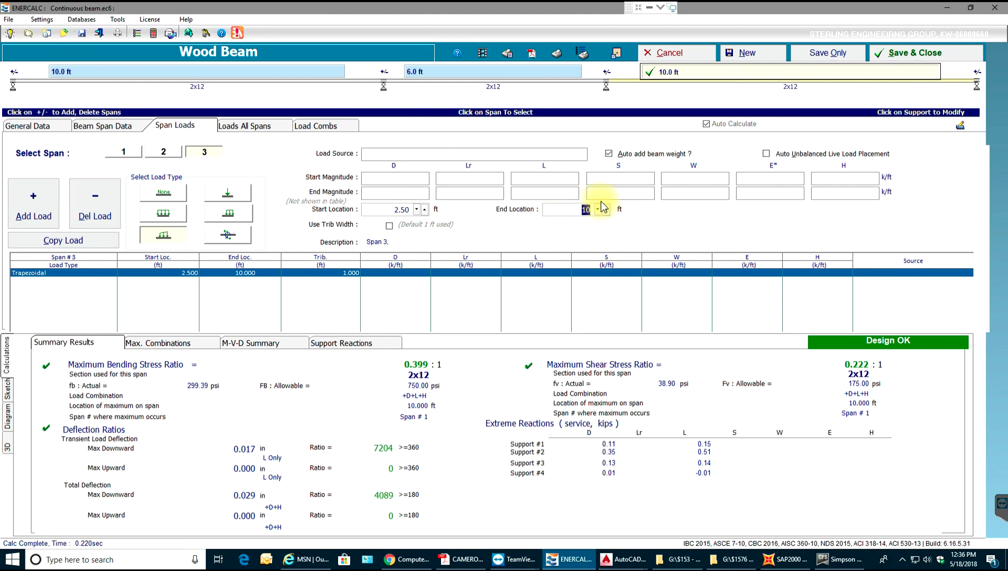
{"action": "type", "text": "7.5"}
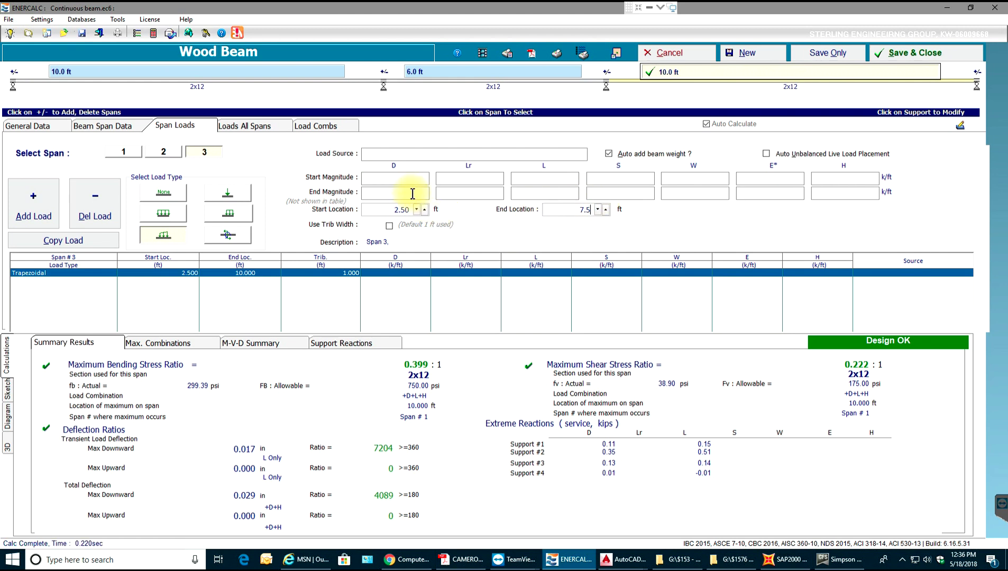
{"action": "left_click", "coordinate": [405, 182]}
{"action": "type", "text": "0"}
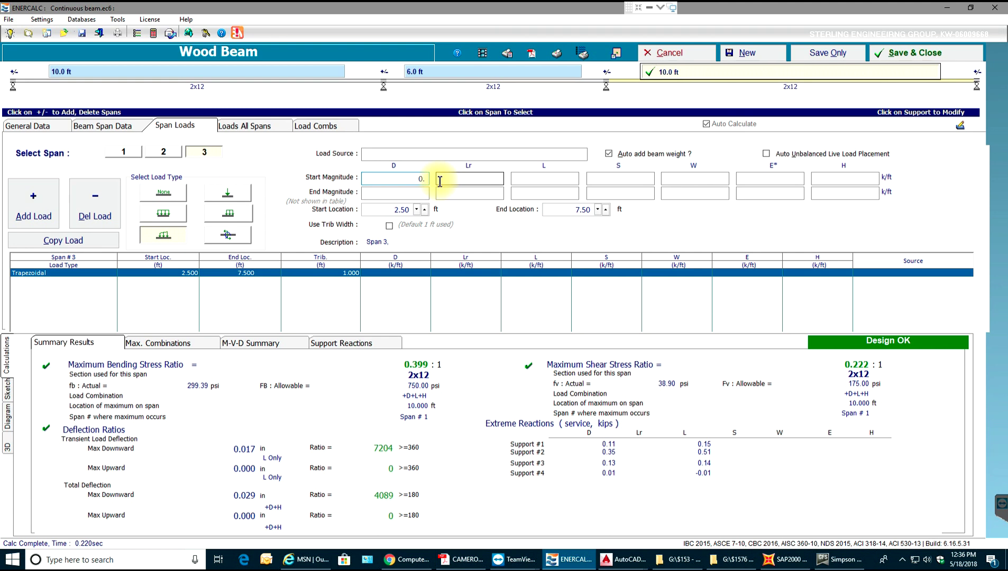
Enter D start 0.025, L start 0.40 and L end 0.10 on span 3, labelling the source Trapezoidal Load.
{"action": "type", "text": ".025"}
{"action": "left_click", "coordinate": [418, 194]}
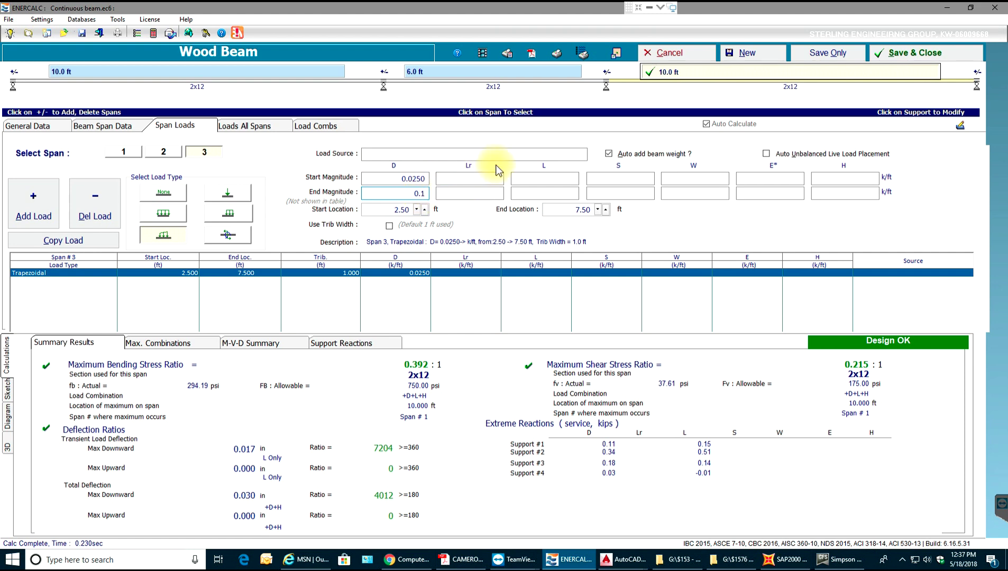
{"action": "left_click", "coordinate": [537, 178]}
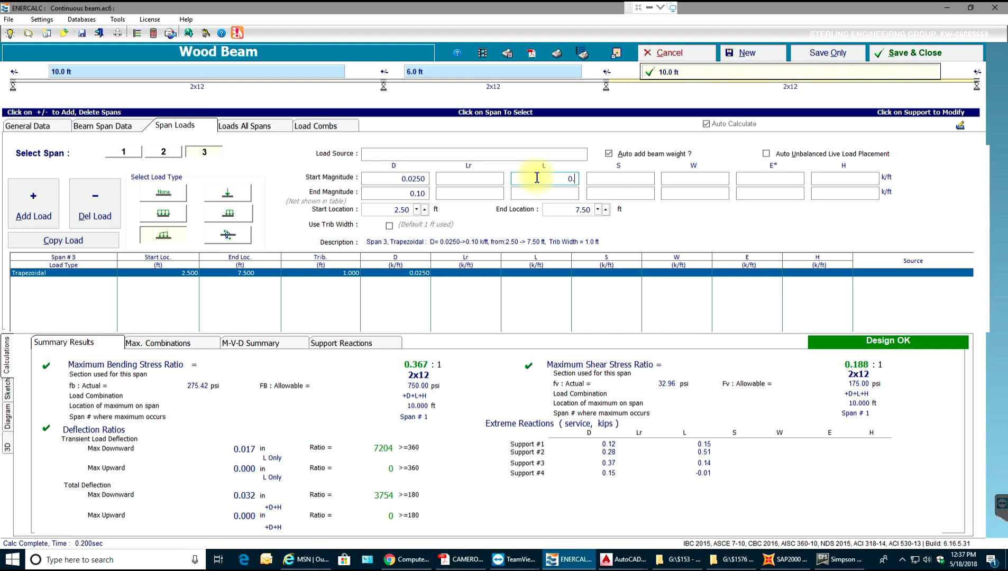
{"action": "key", "text": "BackSpace"}
{"action": "type", "text": "4"}
{"action": "left_click", "coordinate": [548, 194]}
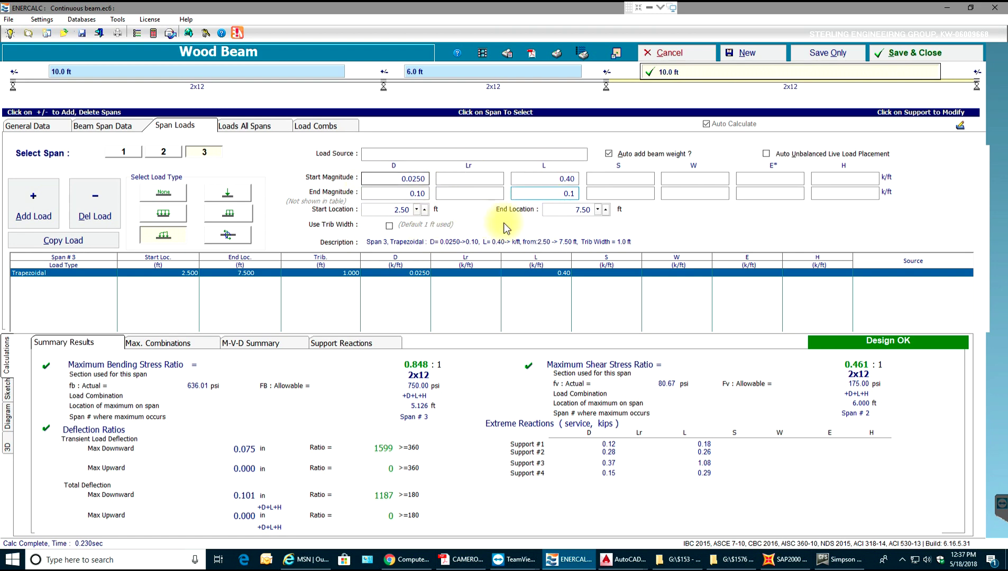
{"action": "left_click", "coordinate": [460, 151]}
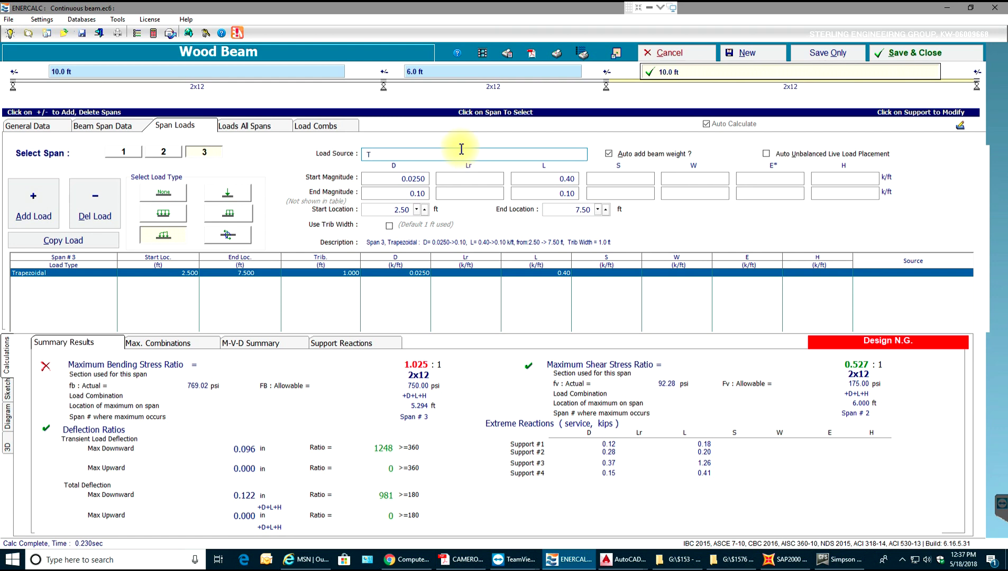
{"action": "type", "text": "pezoidal Load"}
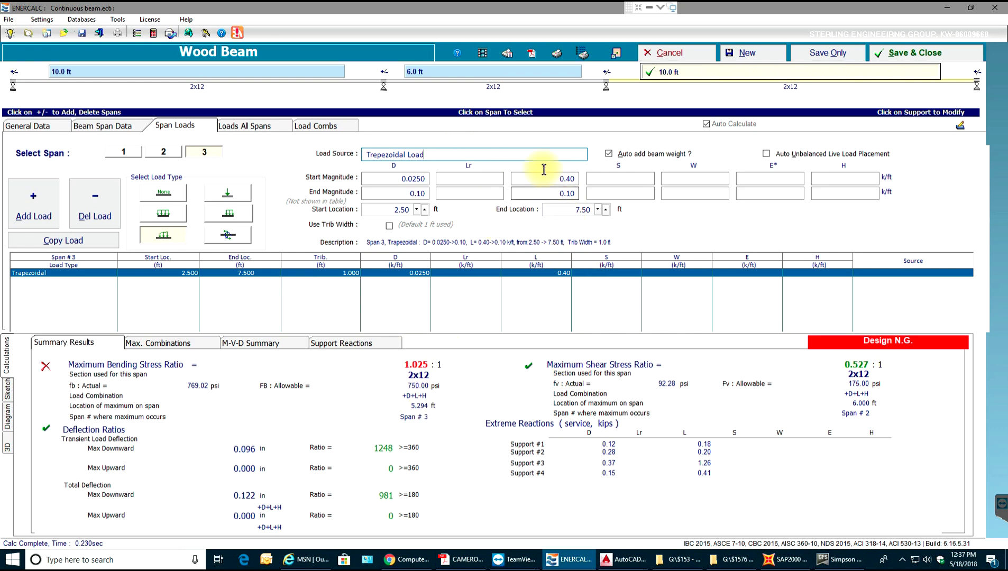
Review the IBC 2015 ASD, reaction and deflection load combinations, then return to the span data.
{"action": "left_click", "coordinate": [252, 129]}
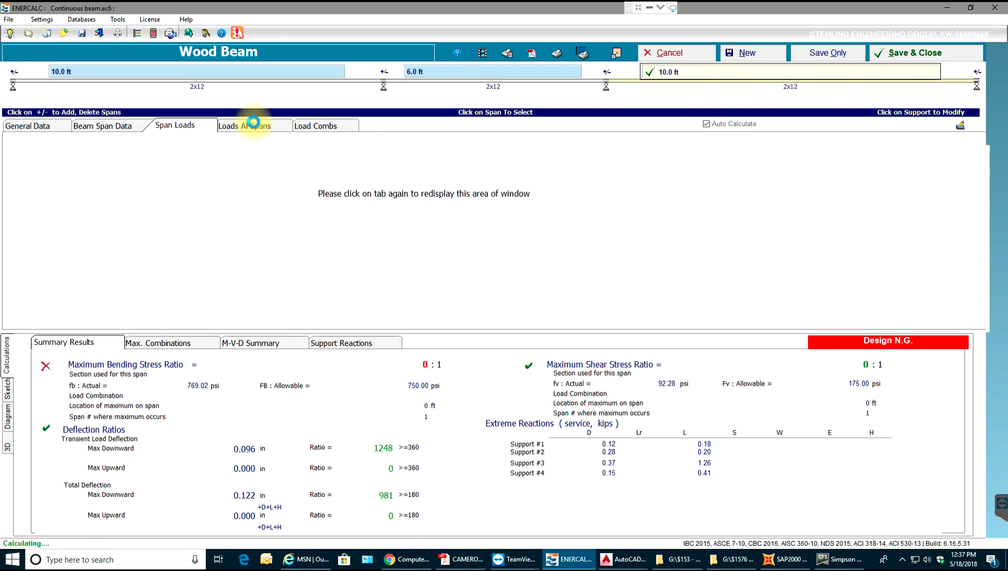
{"action": "left_click", "coordinate": [310, 128]}
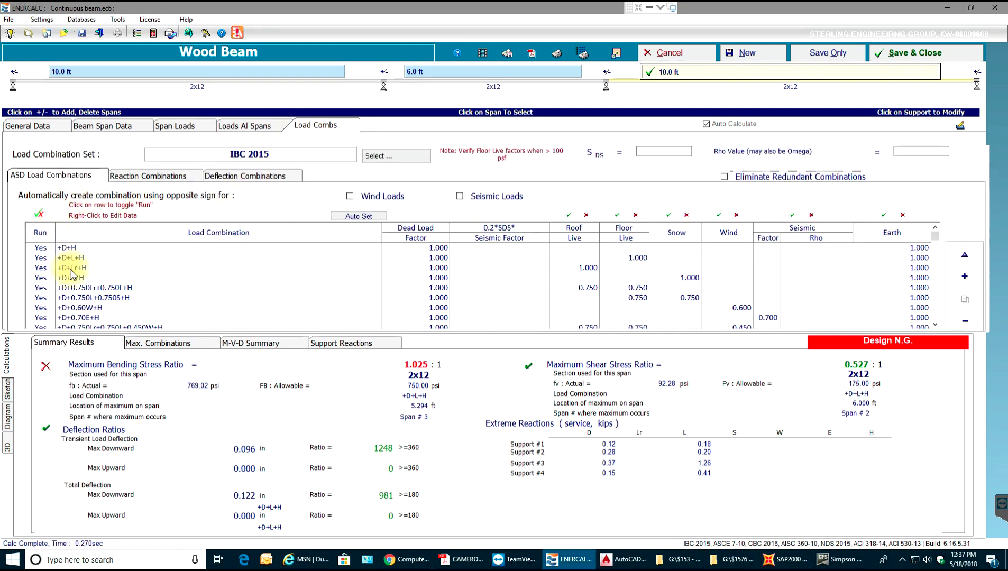
{"action": "left_click", "coordinate": [155, 177]}
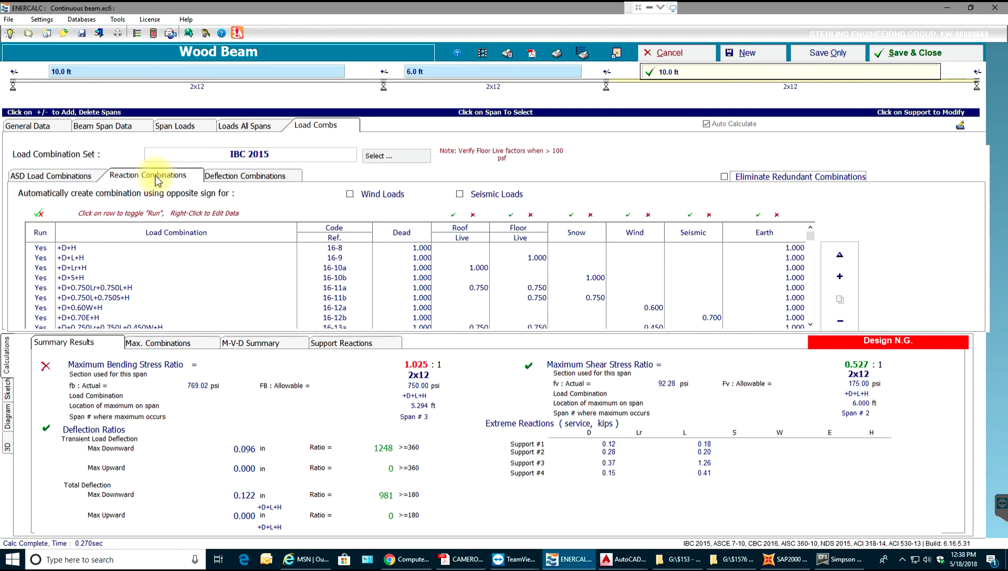
{"action": "left_click", "coordinate": [254, 176]}
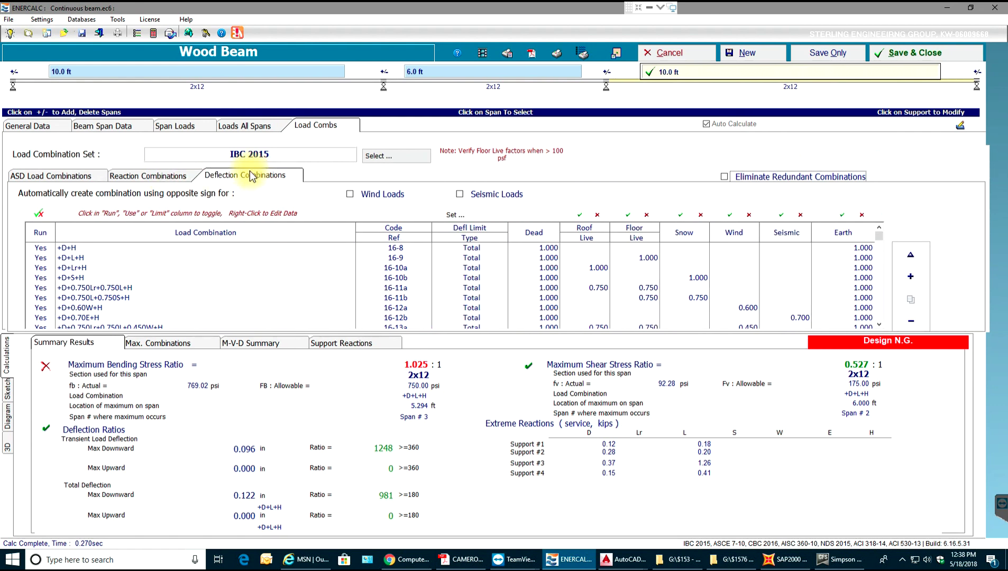
{"action": "left_click", "coordinate": [77, 175]}
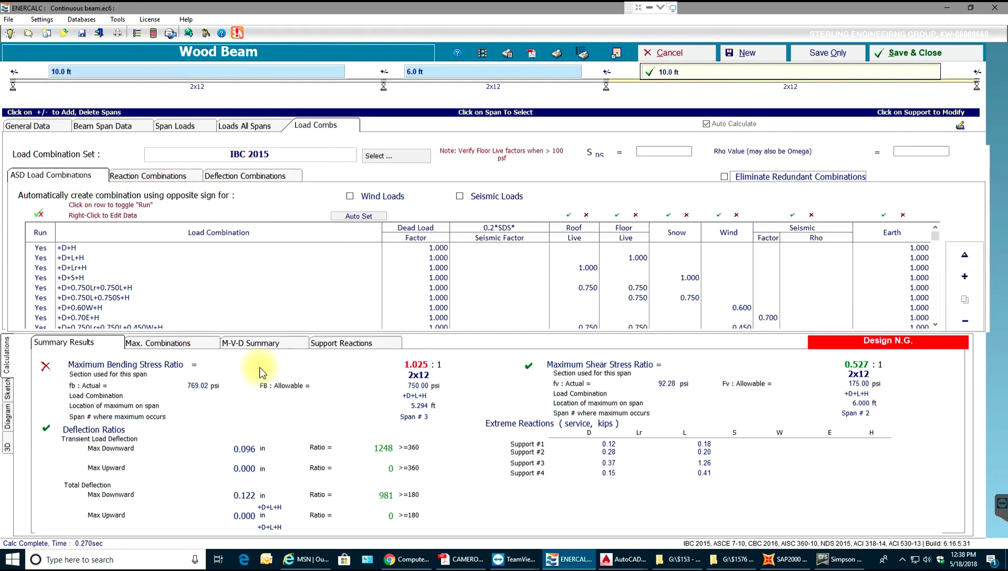
{"action": "left_click", "coordinate": [179, 127]}
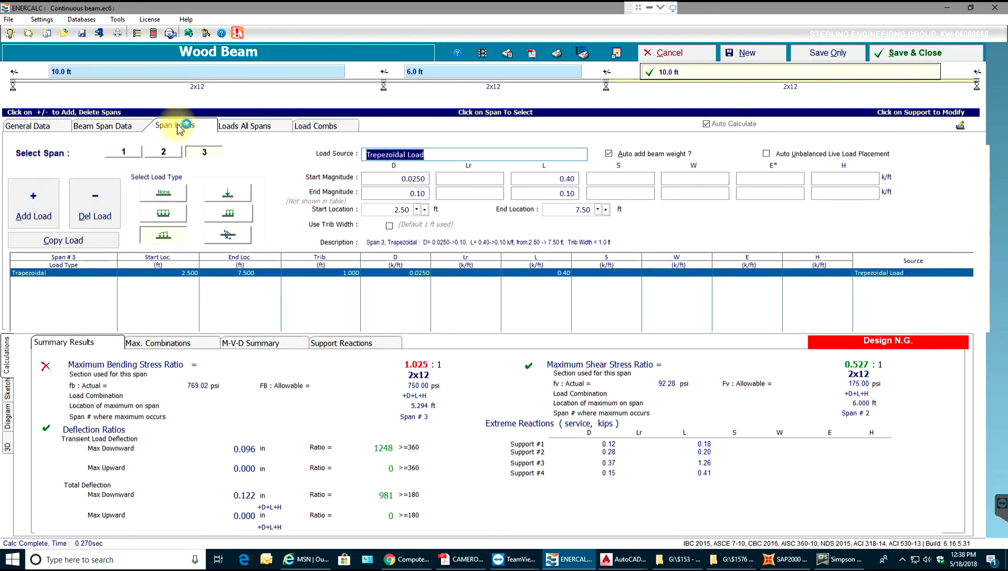
{"action": "left_click", "coordinate": [97, 128]}
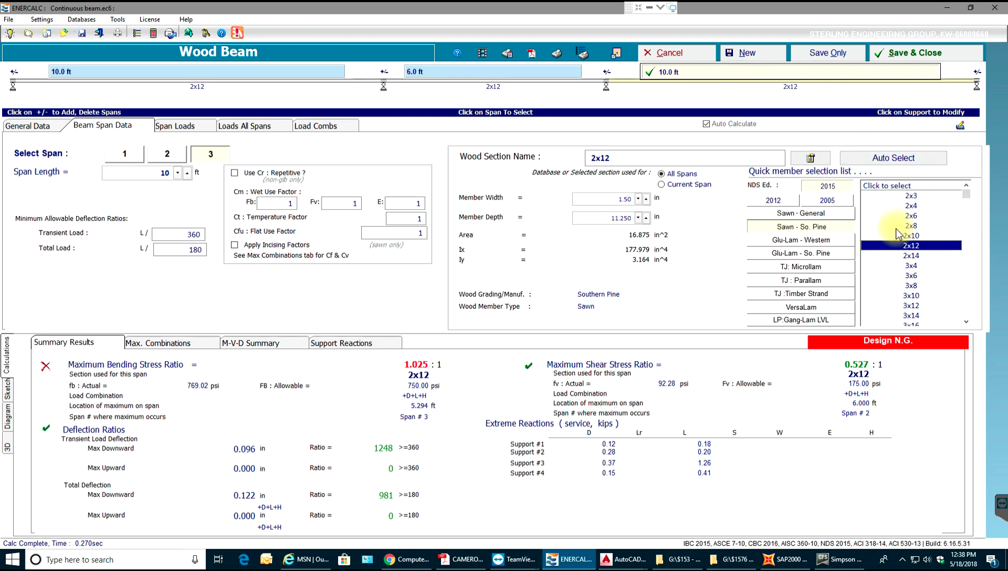
Try a 2x14 section and look over the wood reference design values without changing them.
{"action": "left_click", "coordinate": [914, 255]}
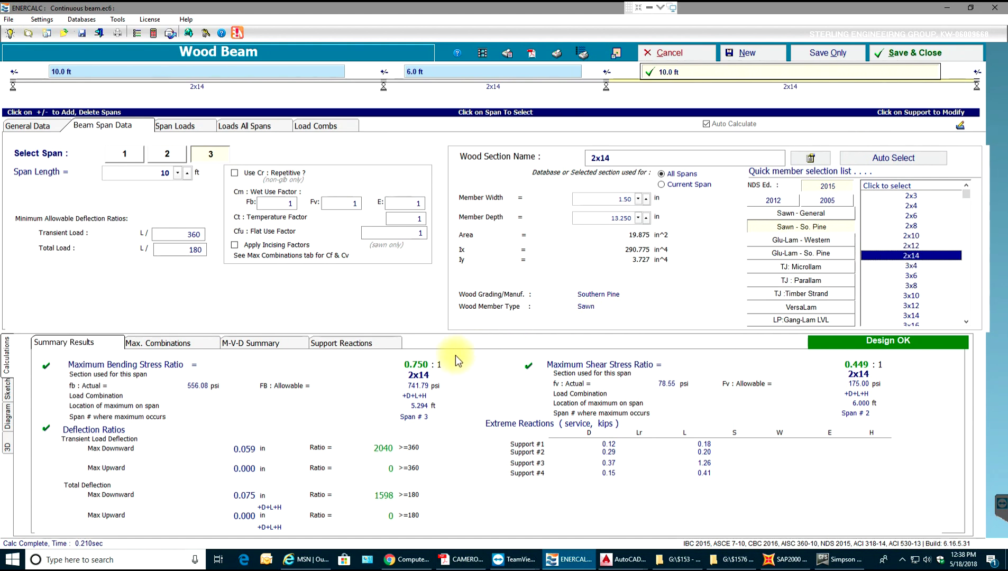
{"action": "left_click", "coordinate": [37, 126]}
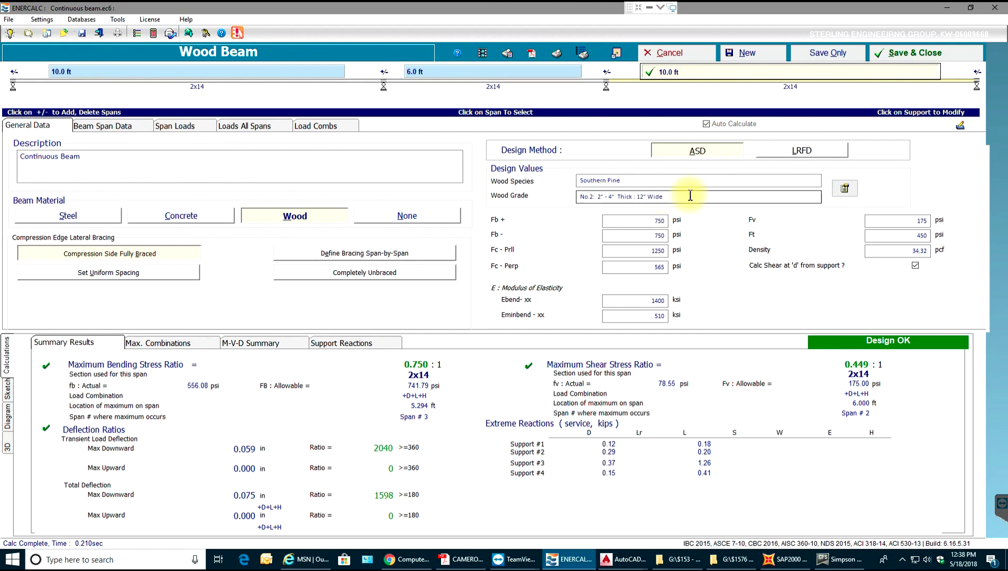
{"action": "left_click", "coordinate": [844, 189]}
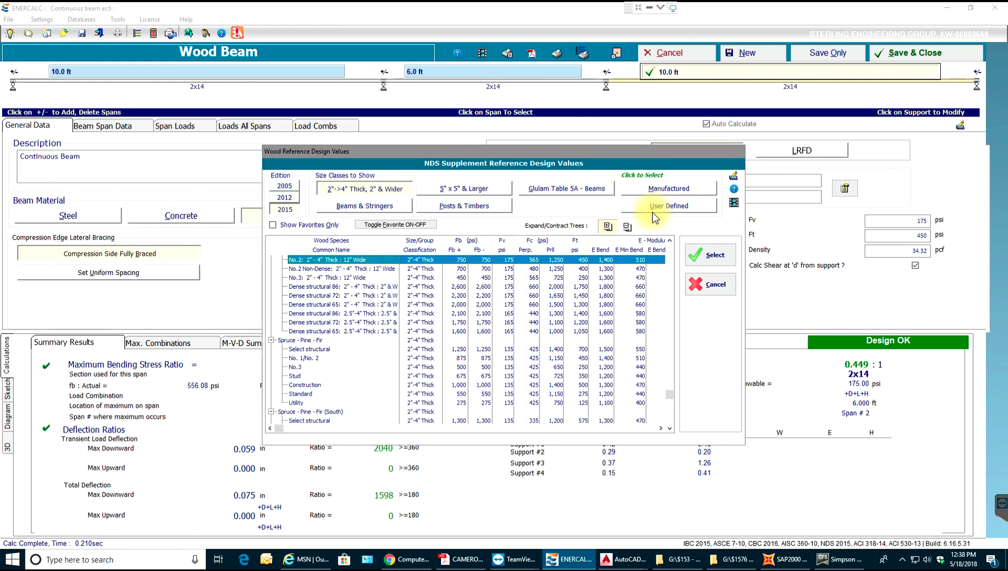
{"action": "left_click", "coordinate": [711, 284]}
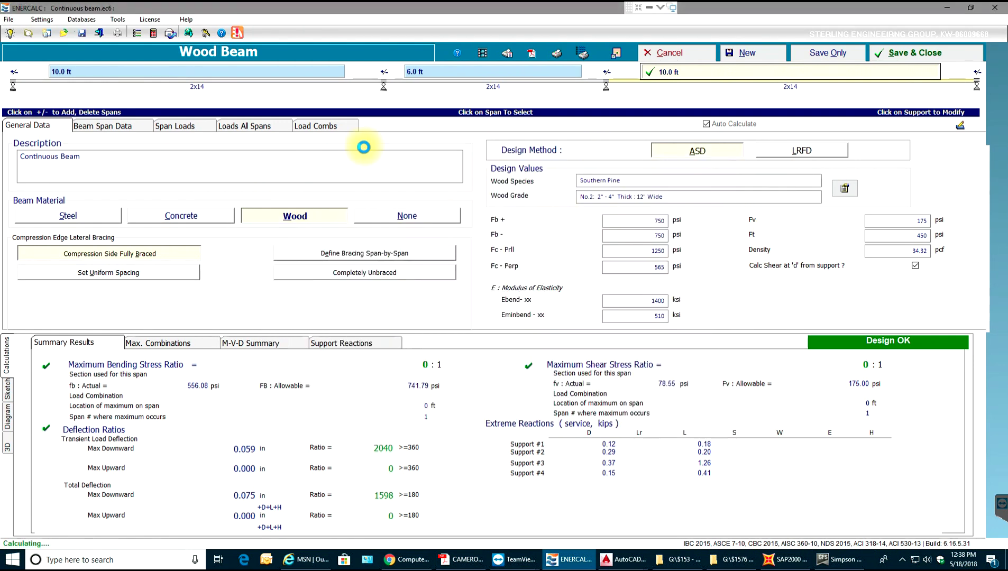
Switch the beam section to 2x12, then to the doubled 2-2x12 Southern Pine member.
{"action": "left_click", "coordinate": [130, 131]}
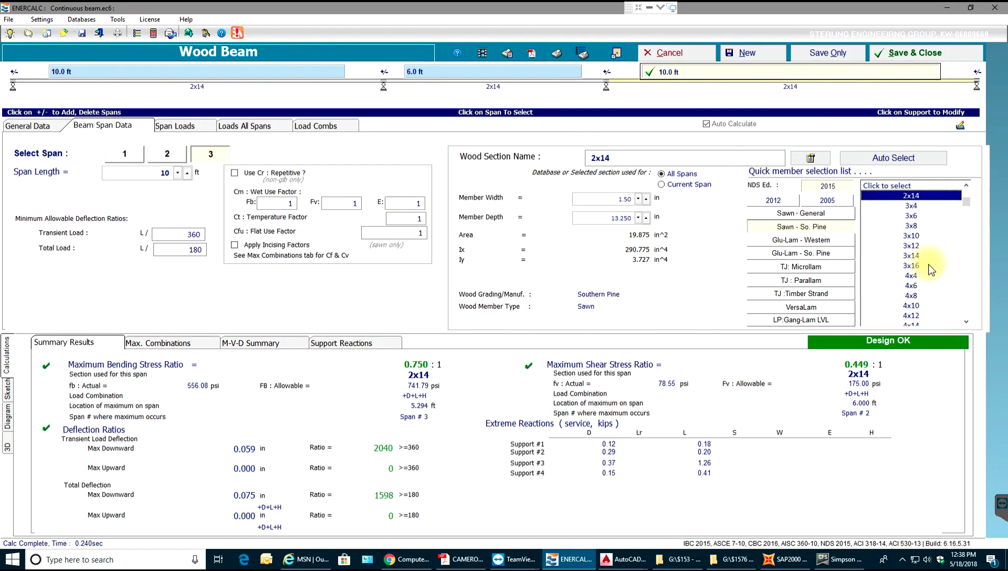
{"action": "scroll", "coordinate": [931, 270], "scroll_direction": "up", "scroll_amount": 2}
{"action": "left_click", "coordinate": [915, 248]}
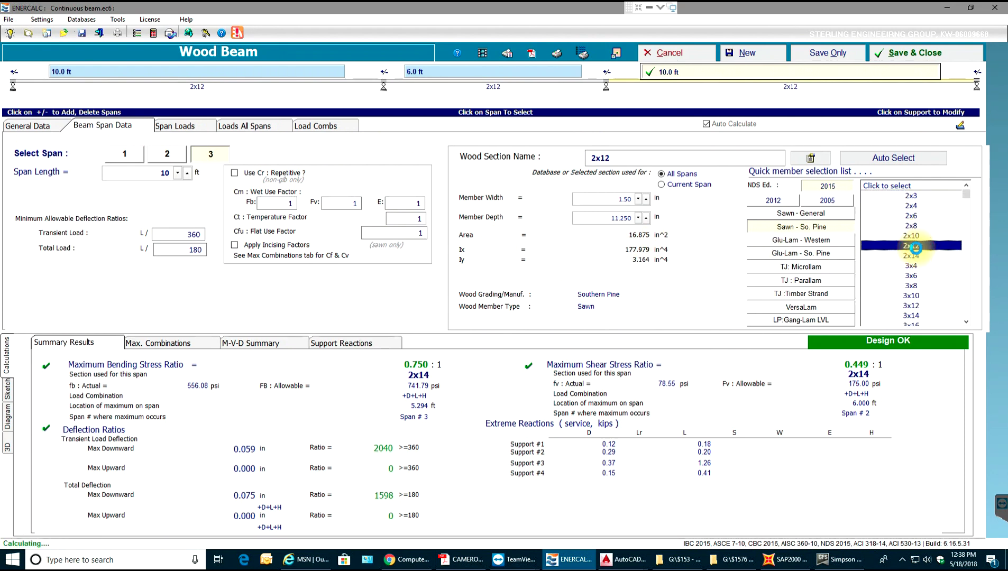
{"action": "scroll", "coordinate": [920, 265], "scroll_direction": "down", "scroll_amount": 8}
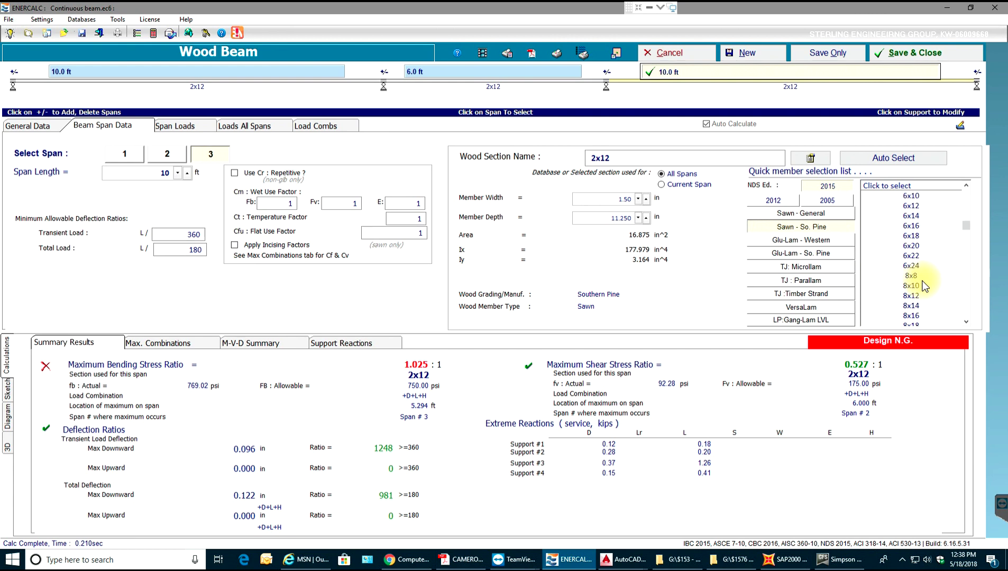
{"action": "scroll", "coordinate": [924, 286], "scroll_direction": "down", "scroll_amount": 8}
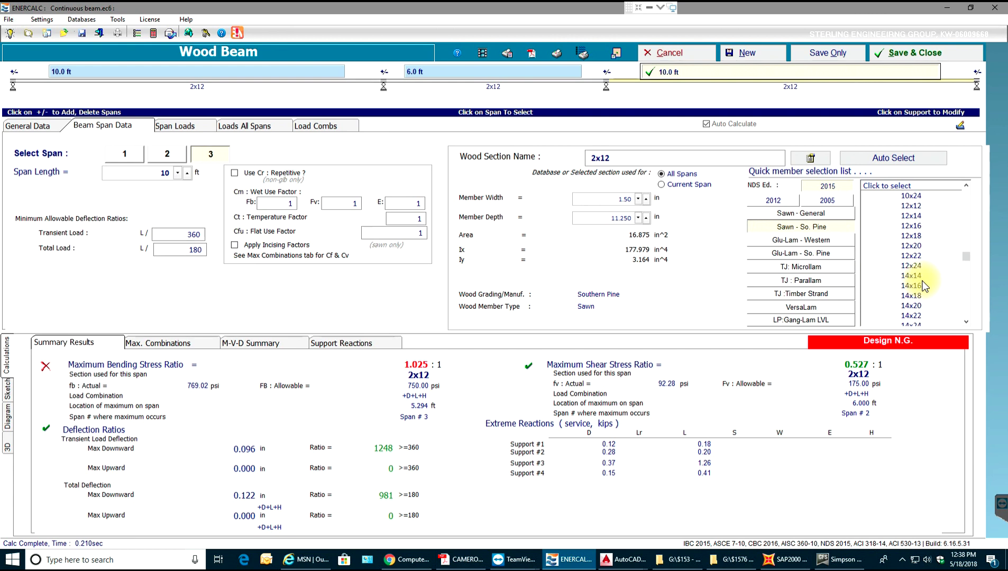
{"action": "scroll", "coordinate": [924, 286], "scroll_direction": "down", "scroll_amount": 5}
{"action": "scroll", "coordinate": [913, 257], "scroll_direction": "up", "scroll_amount": 1}
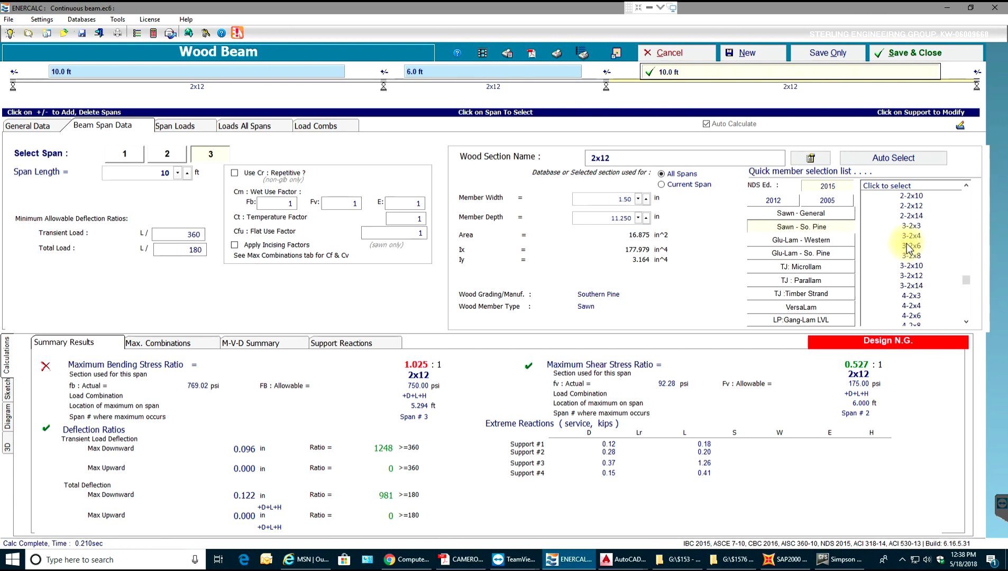
{"action": "left_click", "coordinate": [907, 207]}
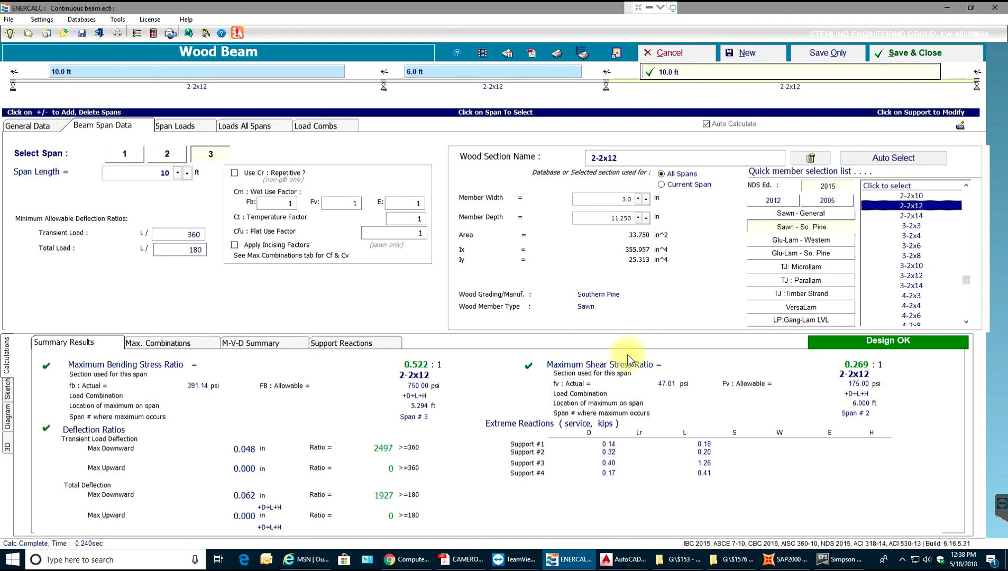
{"action": "left_click", "coordinate": [8, 395]}
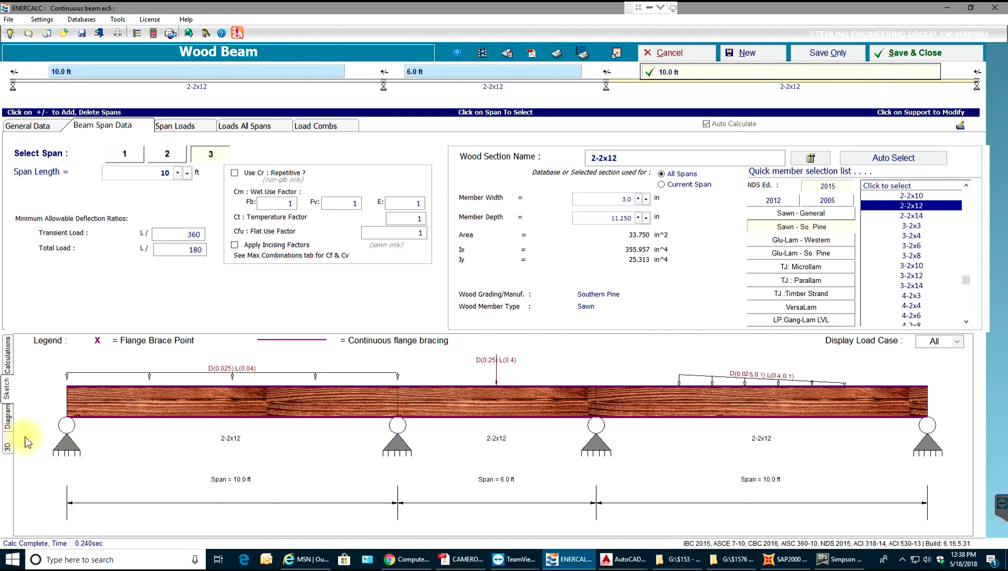
{"action": "left_click", "coordinate": [7, 445]}
{"action": "mouse_move", "coordinate": [356, 491]}
{"action": "left_mouse_down"}
{"action": "mouse_move", "coordinate": [375, 493]}
{"action": "mouse_move", "coordinate": [349, 484]}
{"action": "mouse_move", "coordinate": [398, 386]}
{"action": "mouse_move", "coordinate": [412, 428]}
{"action": "mouse_move", "coordinate": [524, 405]}
{"action": "mouse_move", "coordinate": [629, 428]}
{"action": "mouse_move", "coordinate": [434, 417]}
{"action": "mouse_move", "coordinate": [363, 398]}
{"action": "mouse_move", "coordinate": [299, 406]}
{"action": "mouse_move", "coordinate": [144, 394]}
{"action": "left_mouse_up"}
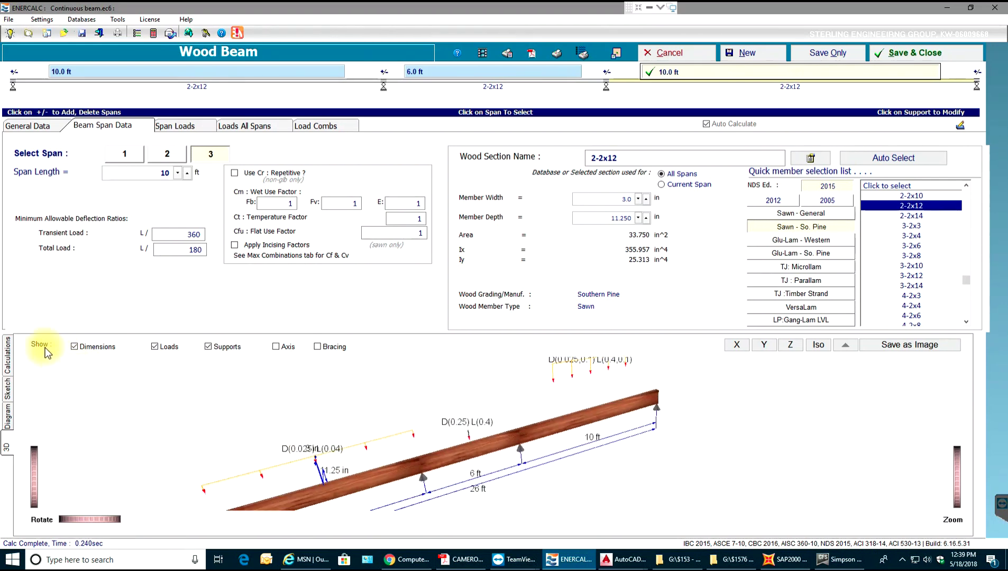
{"action": "left_click", "coordinate": [8, 351]}
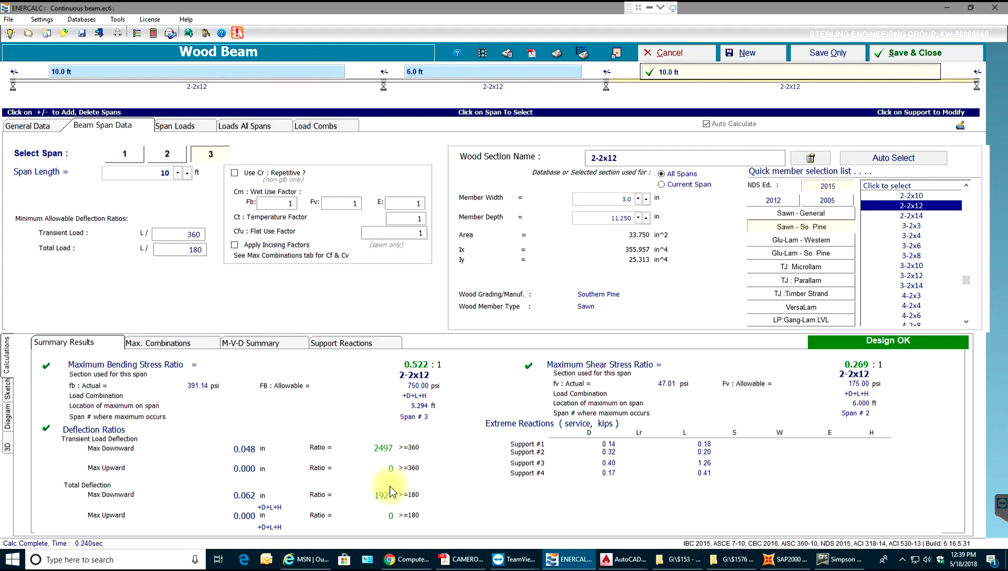
Run the Auto Select design search and apply the passing 2-2x10 section to the beam.
{"action": "left_click", "coordinate": [882, 156]}
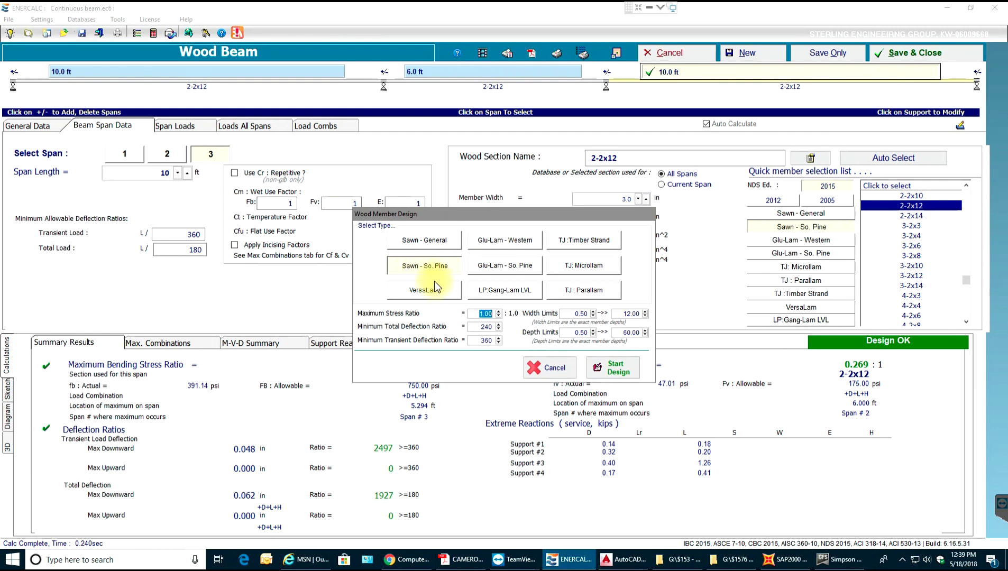
{"action": "left_click", "coordinate": [477, 314]}
{"action": "left_click", "coordinate": [612, 366]}
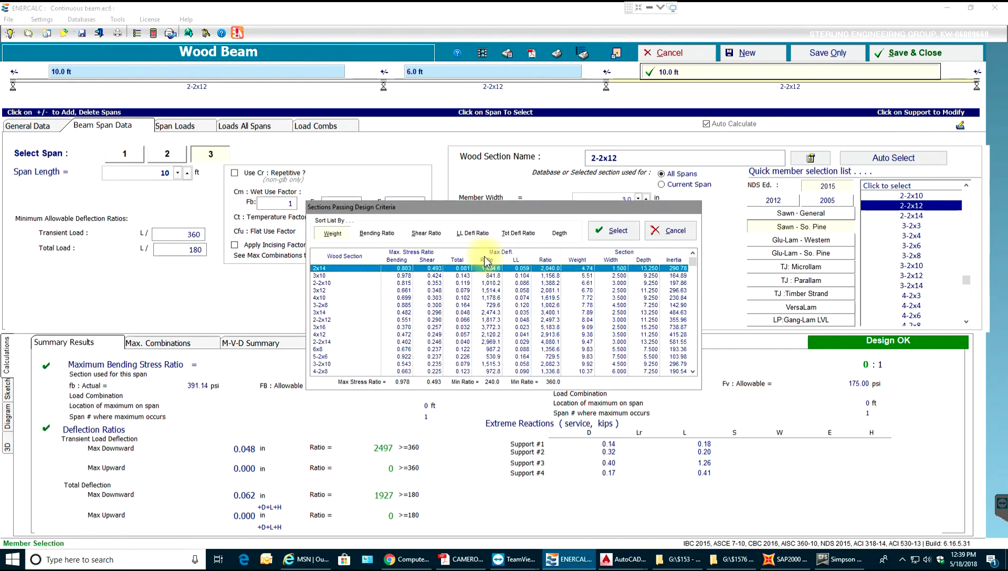
{"action": "left_click_drag", "start_coordinate": [465, 208], "coordinate": [529, 249]}
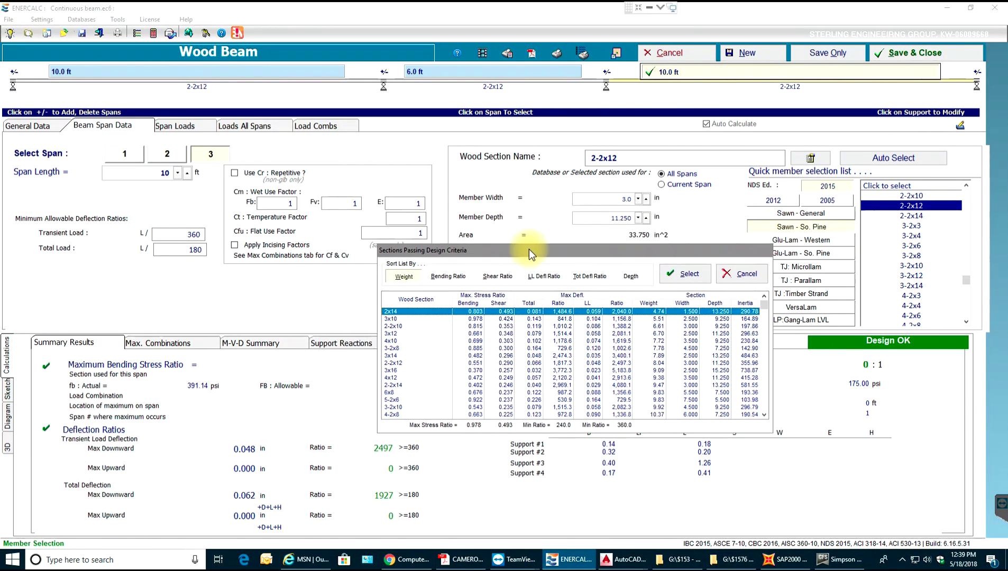
{"action": "left_click", "coordinate": [393, 327]}
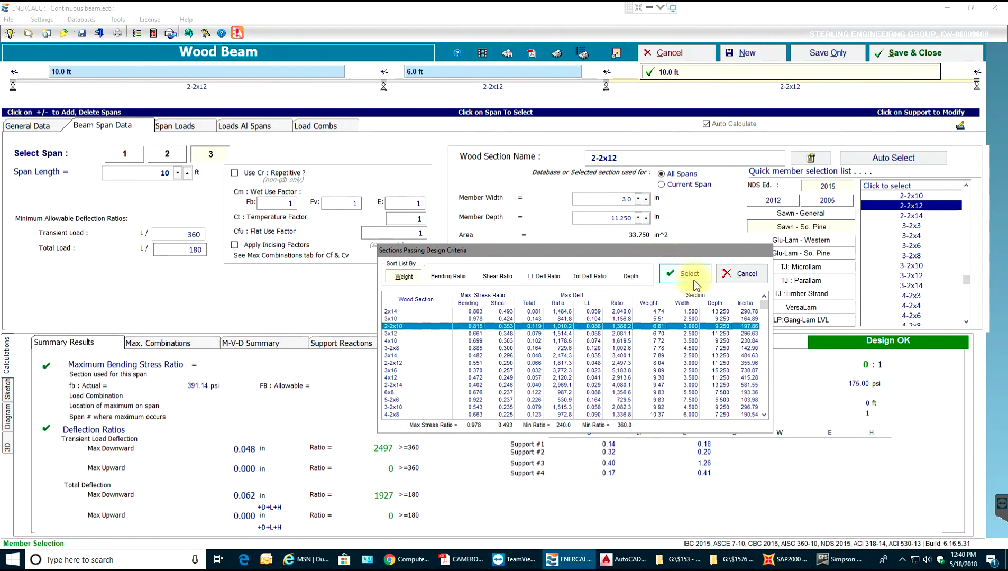
{"action": "left_click", "coordinate": [685, 270]}
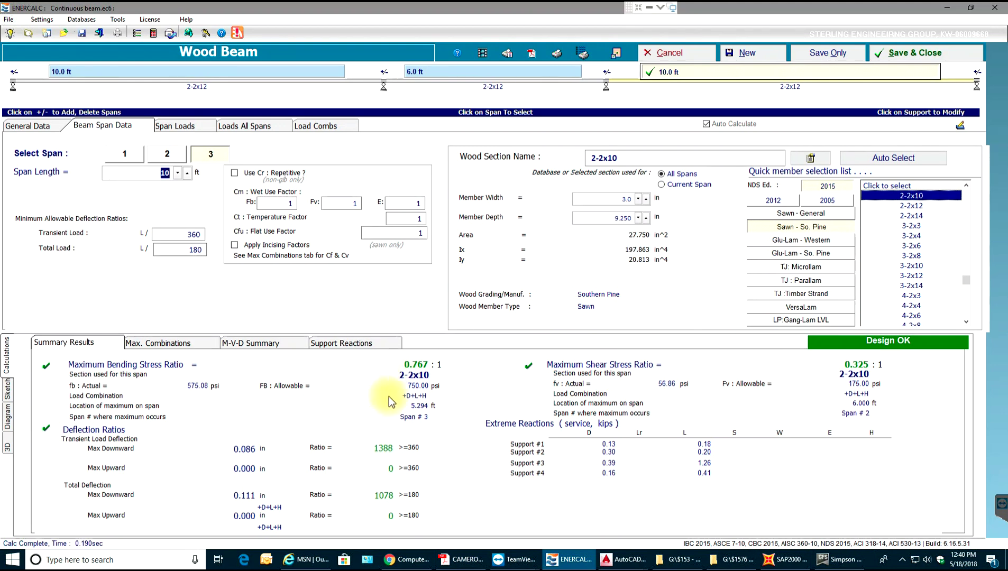